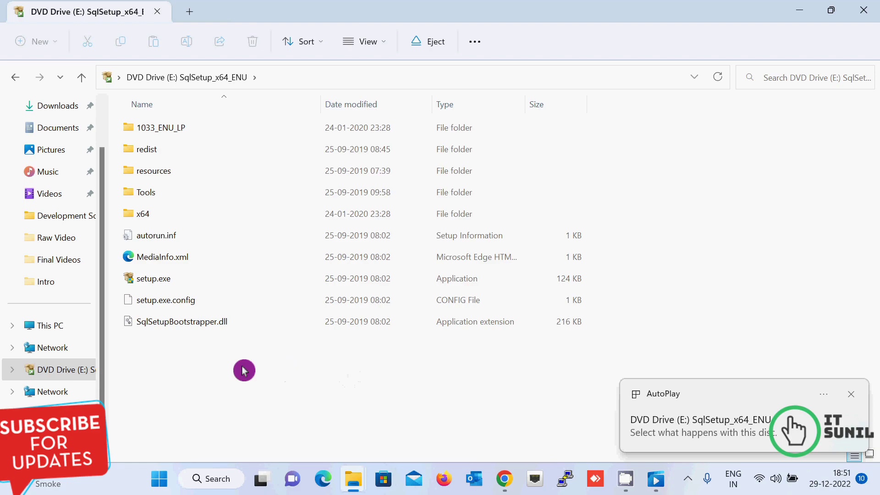
Step: Launch setup.exe from the DVD with UAC approval and reach the Installation Center's Installation page
double_click(148, 277)
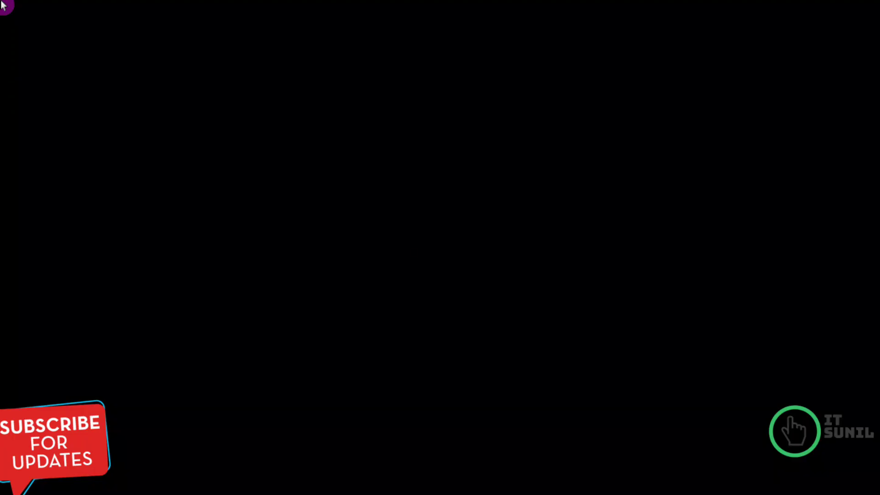
click(398, 360)
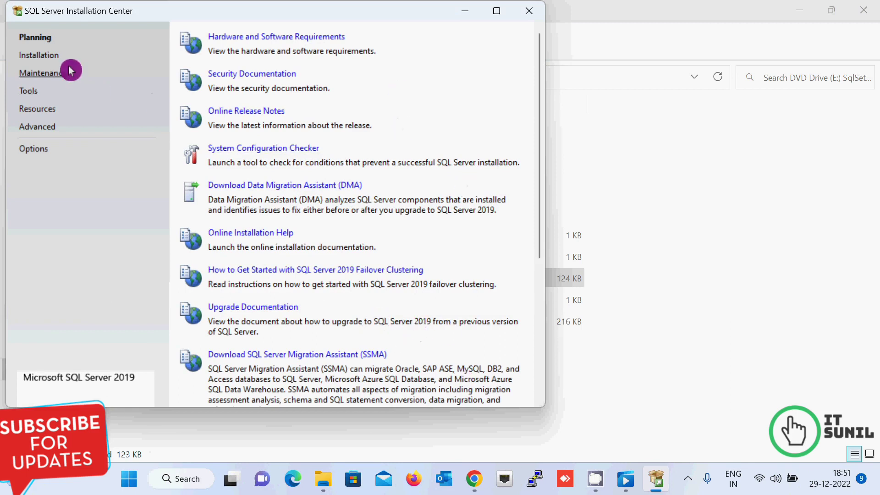
click(26, 94)
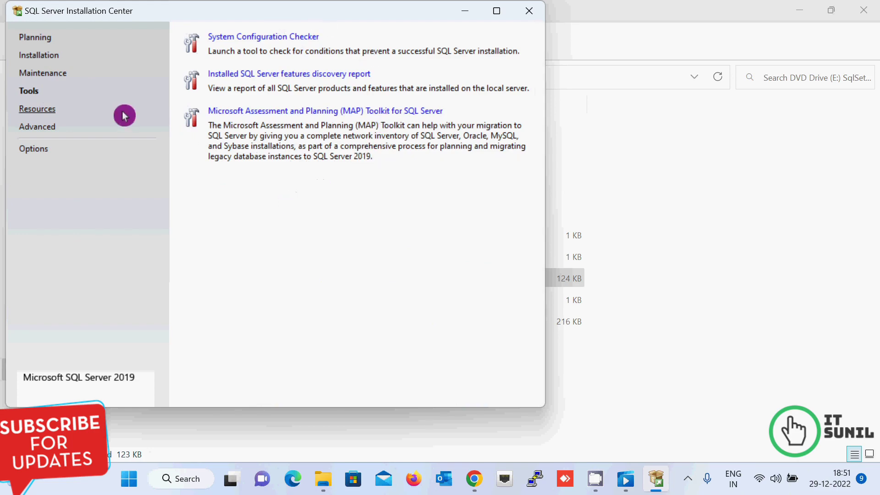
click(47, 77)
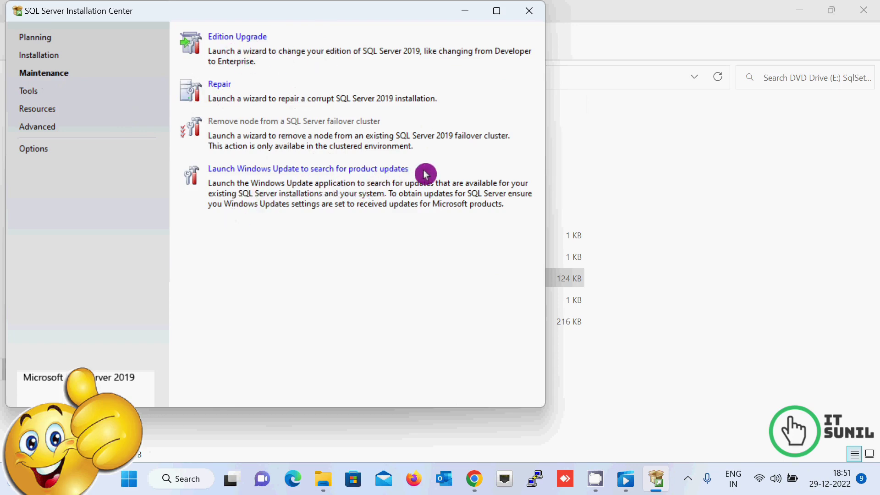
click(47, 61)
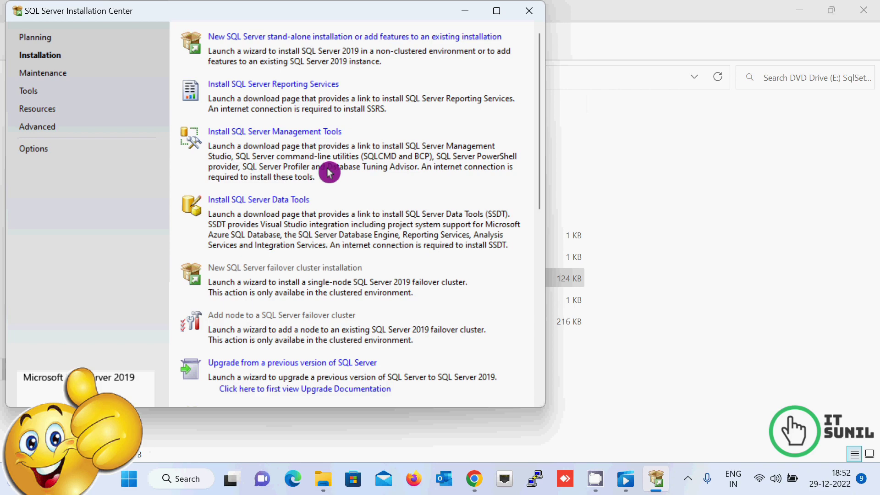
Step: Start a new stand-alone installation on the free Evaluation edition and accept the license terms
click(252, 38)
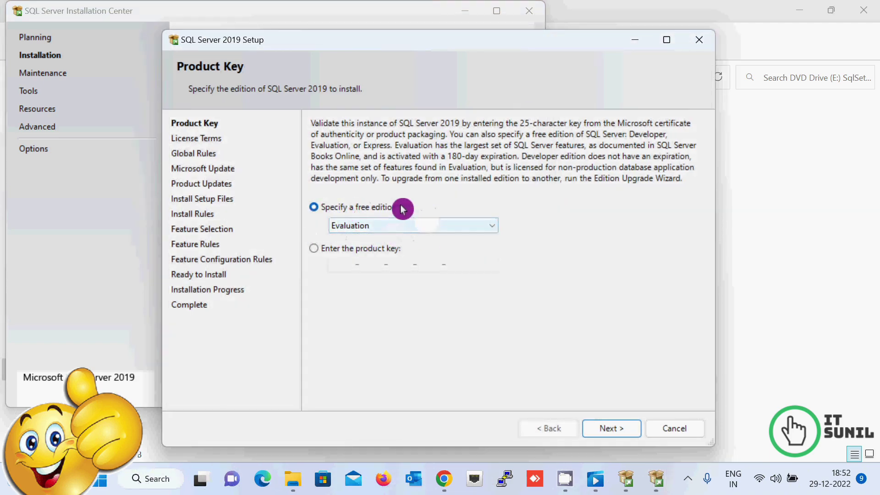
click(318, 252)
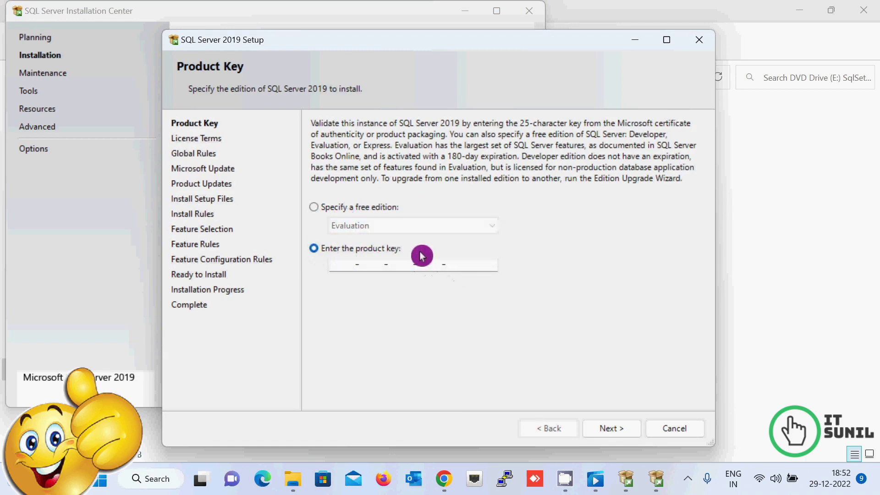
click(318, 210)
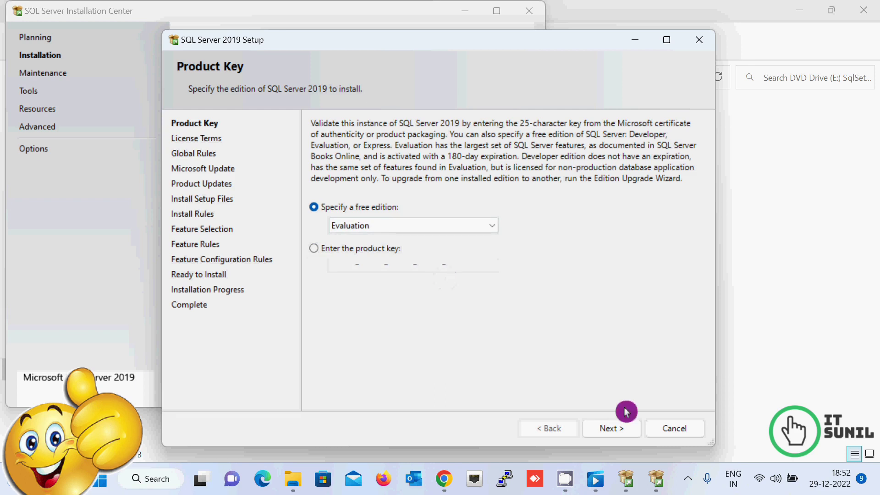
click(612, 427)
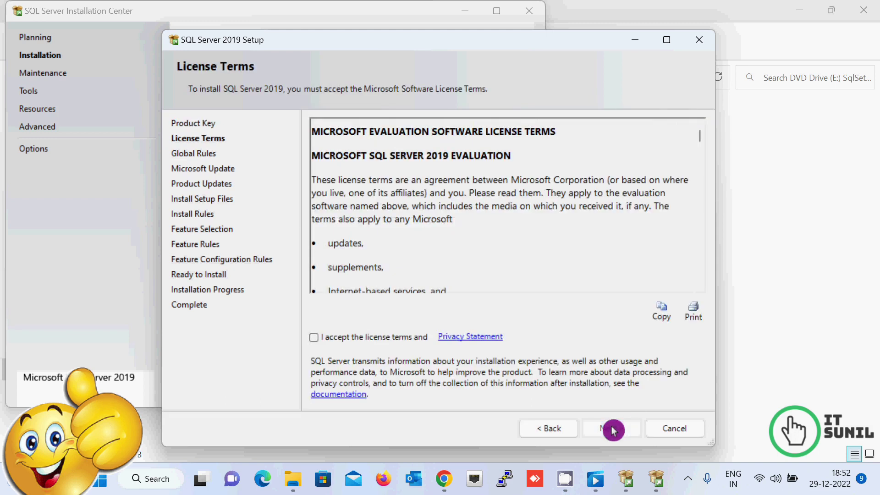
click(316, 340)
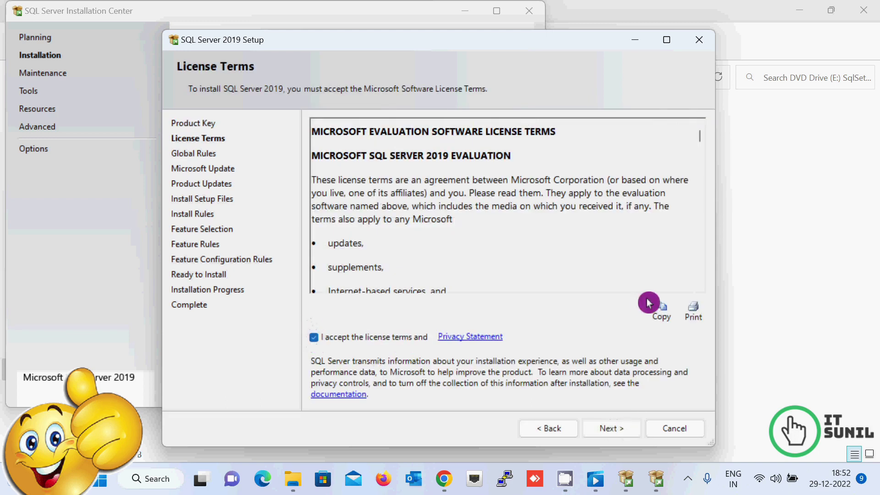
click(608, 428)
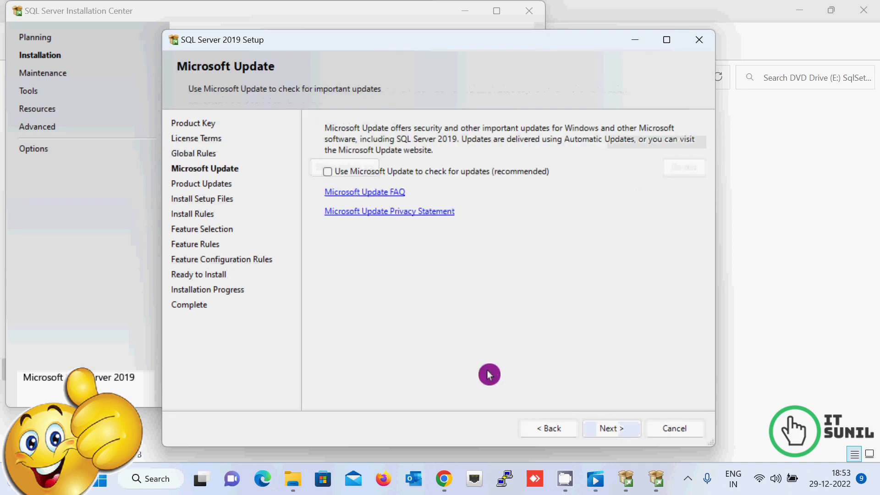
Step: Skip Microsoft Update and advance through the install rules to Feature Selection
click(608, 428)
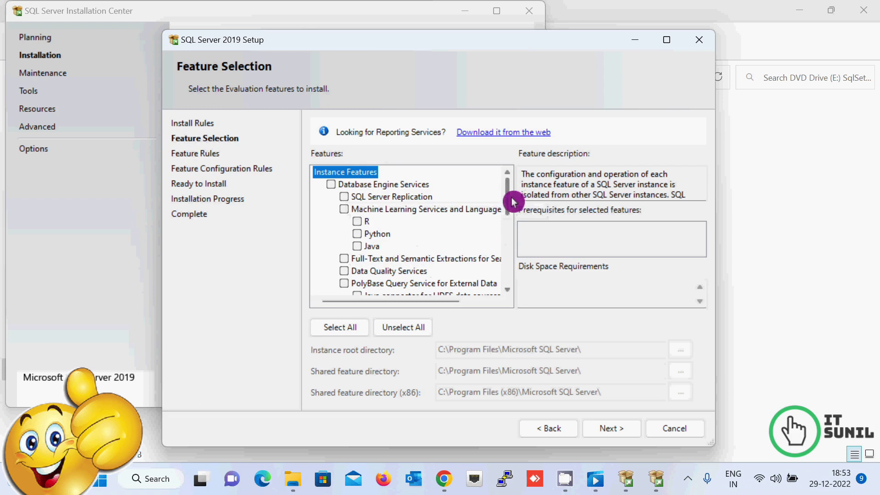
Step: Select all features for installation
mouse_move(510, 202)
mouse_down()
mouse_move(505, 232)
mouse_move(508, 207)
mouse_up()
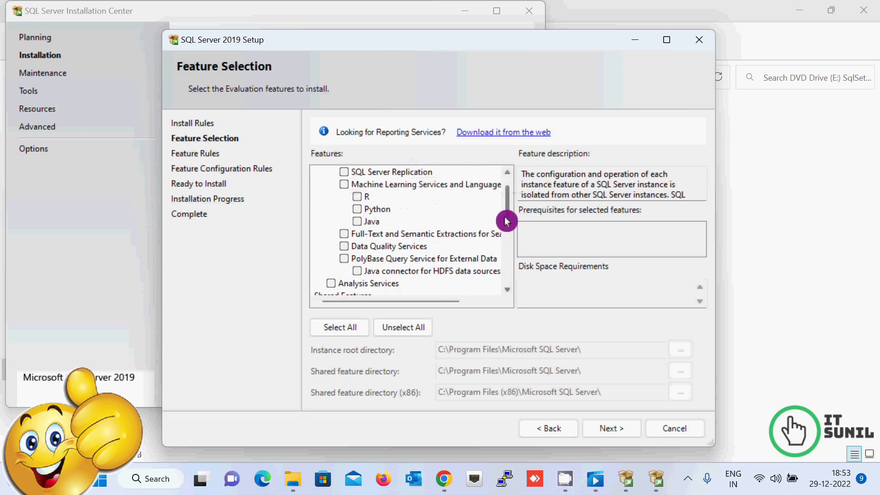
drag(508, 188, 509, 277)
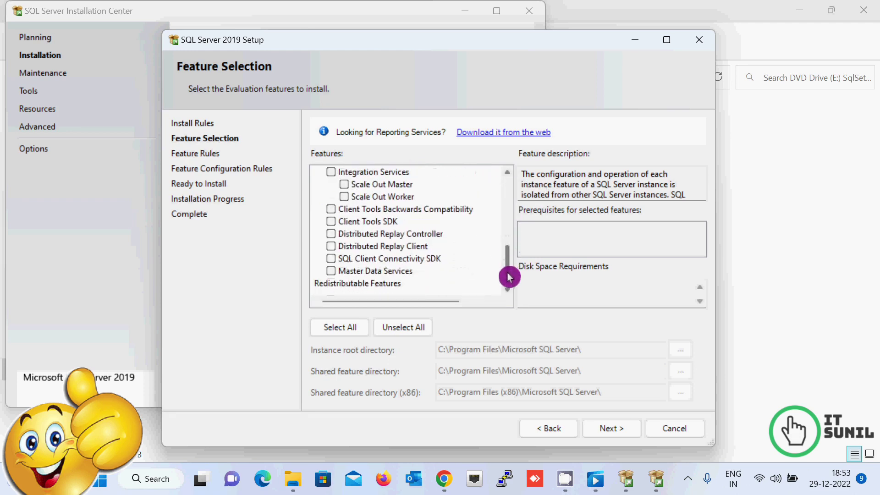
click(345, 331)
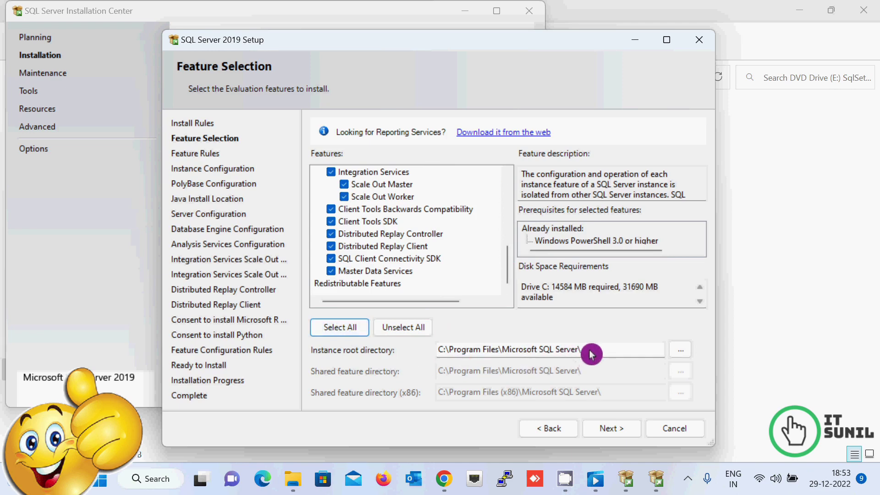
Step: Keep the instance root directory at C:\Program Files\Microsoft SQL Server\
drag(591, 350, 439, 356)
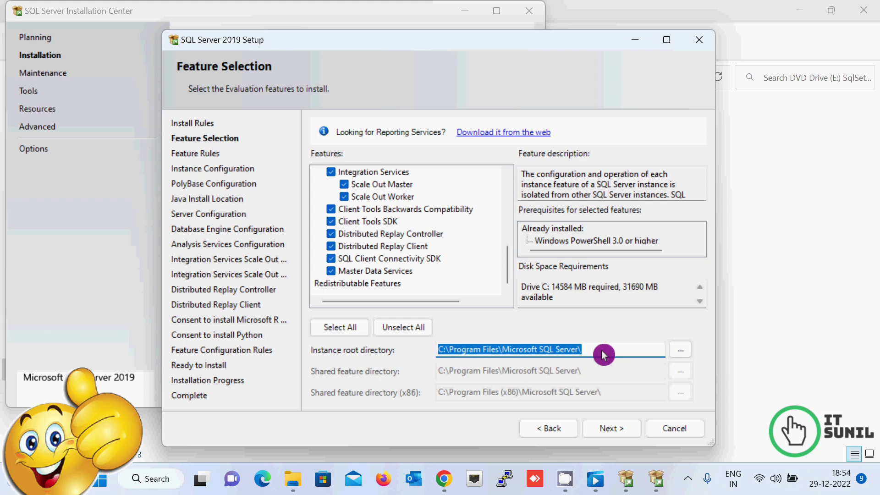
click(680, 351)
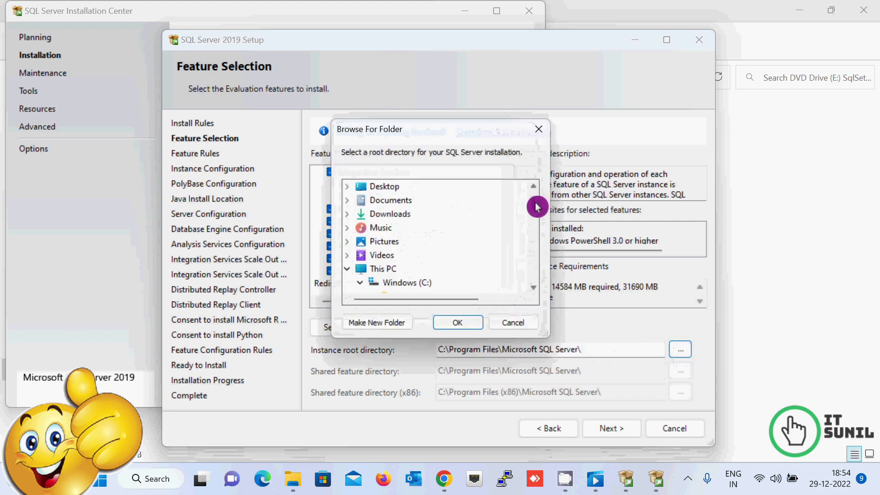
scroll(531, 203, down, 12)
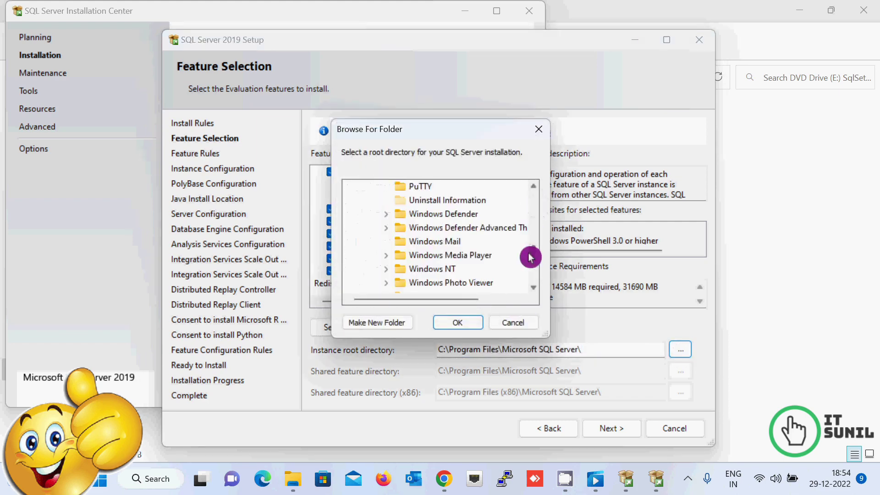
click(521, 324)
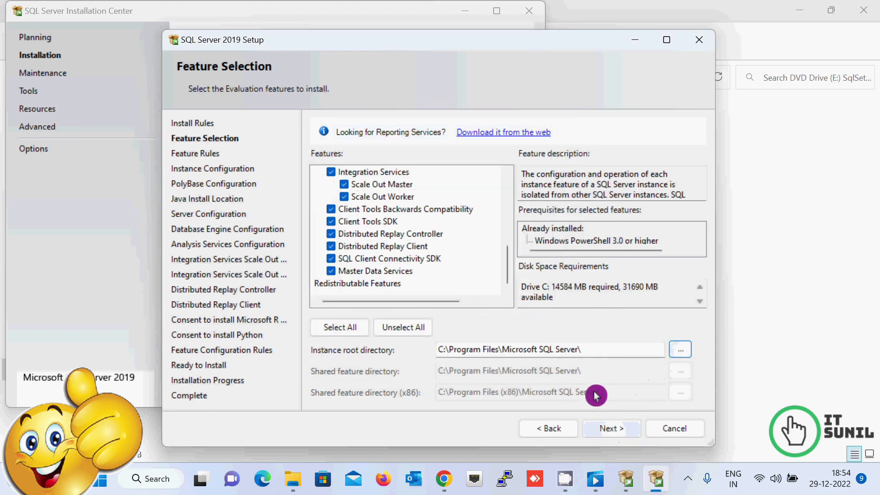
click(610, 432)
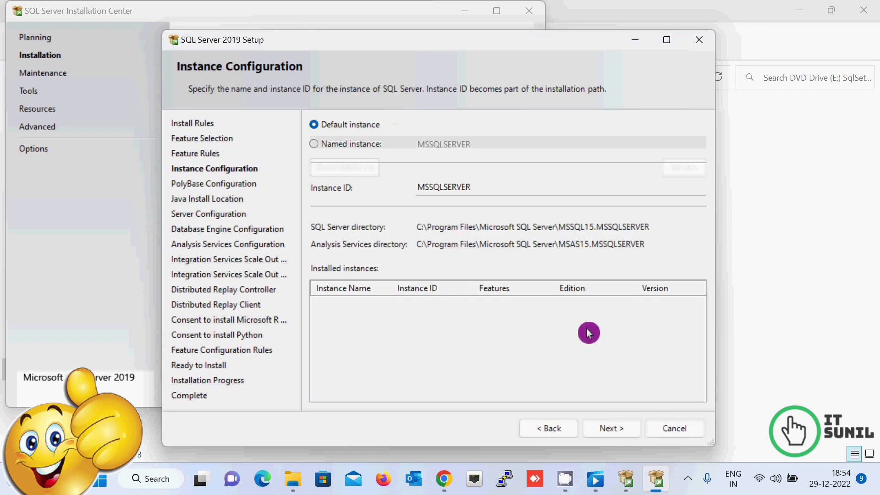
Step: Keep the default instance with Instance ID MSSQLSERVER rather than a named instance
click(489, 194)
drag(488, 194, 417, 190)
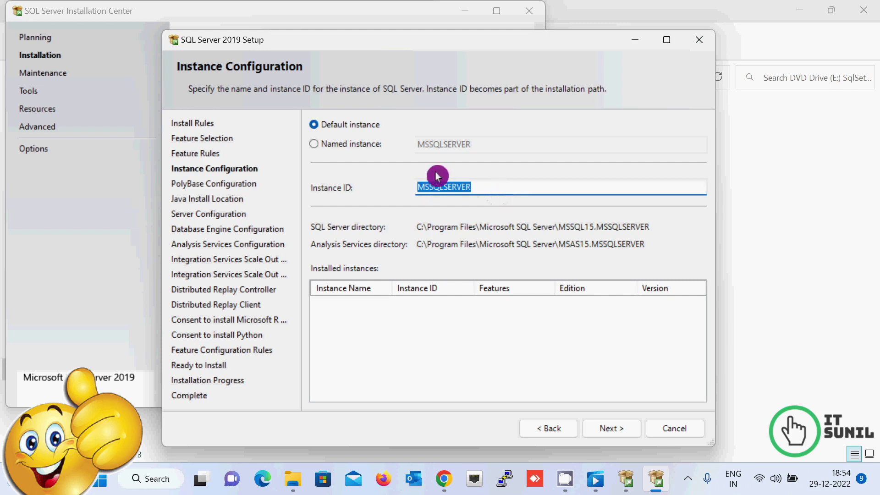
click(314, 145)
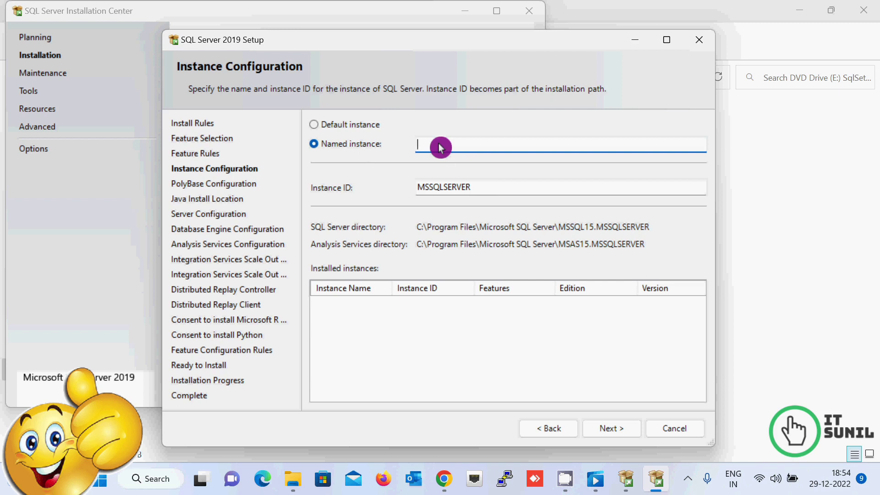
click(313, 125)
drag(486, 190, 395, 189)
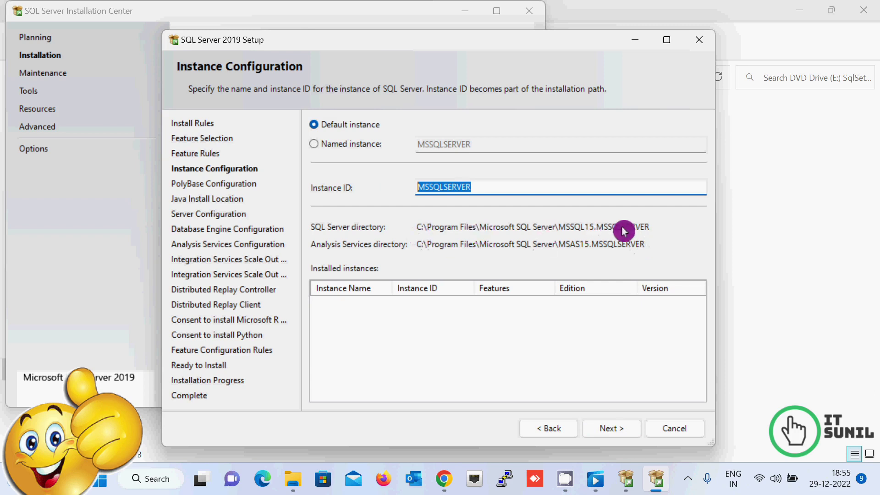
click(606, 428)
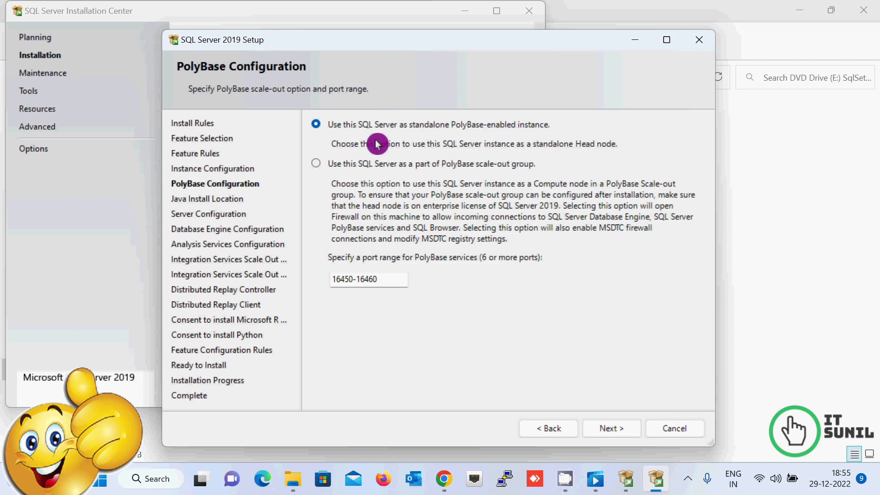
Step: Accept the PolyBase defaults and keep the bundled Open JRE 11.0.3 for Java
click(609, 431)
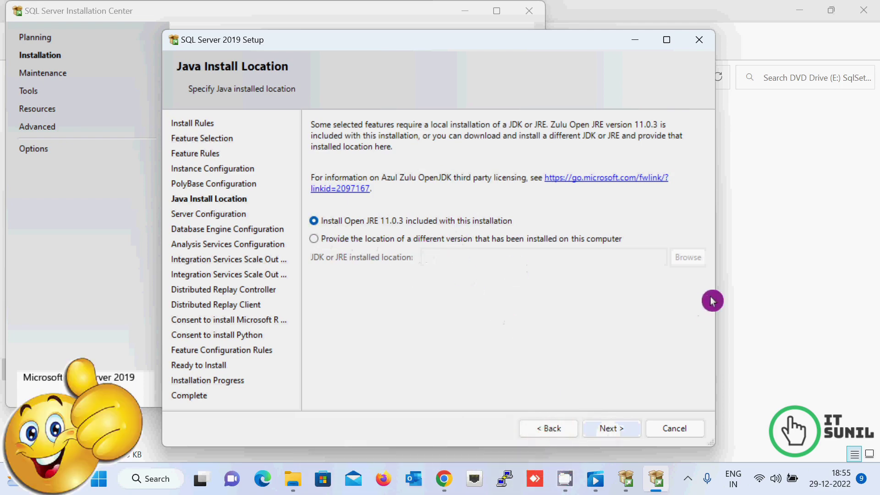
click(316, 239)
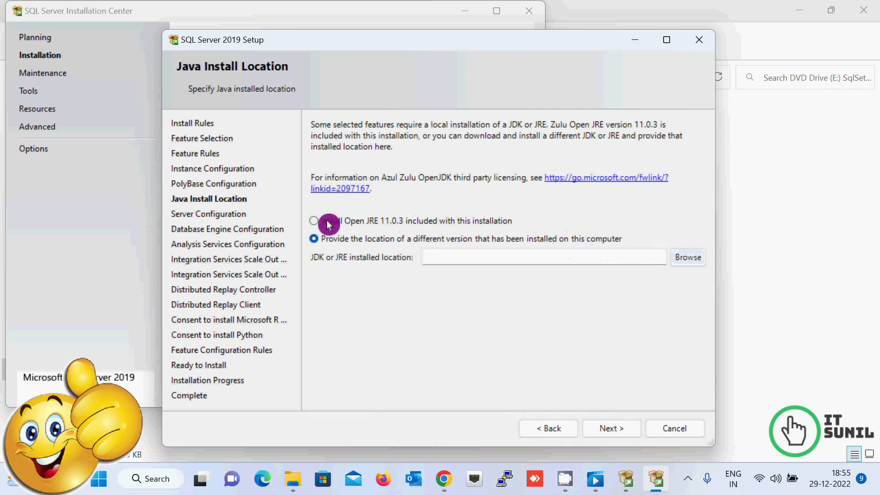
click(328, 224)
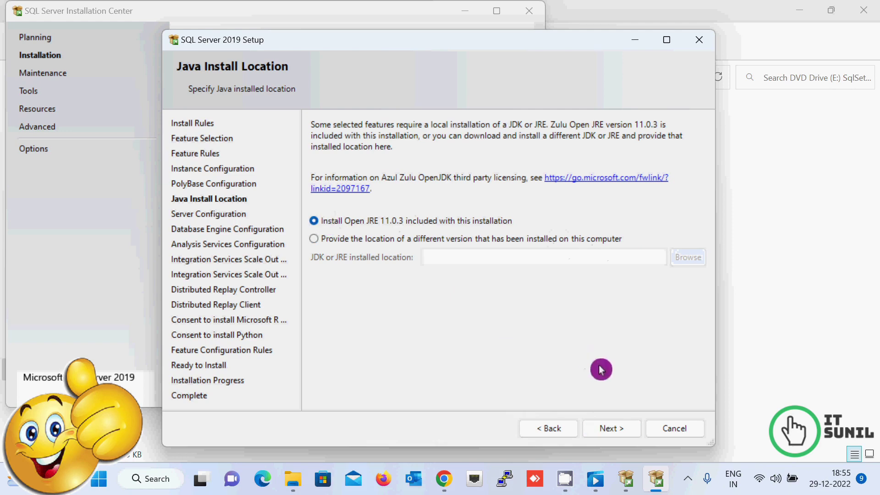
click(609, 431)
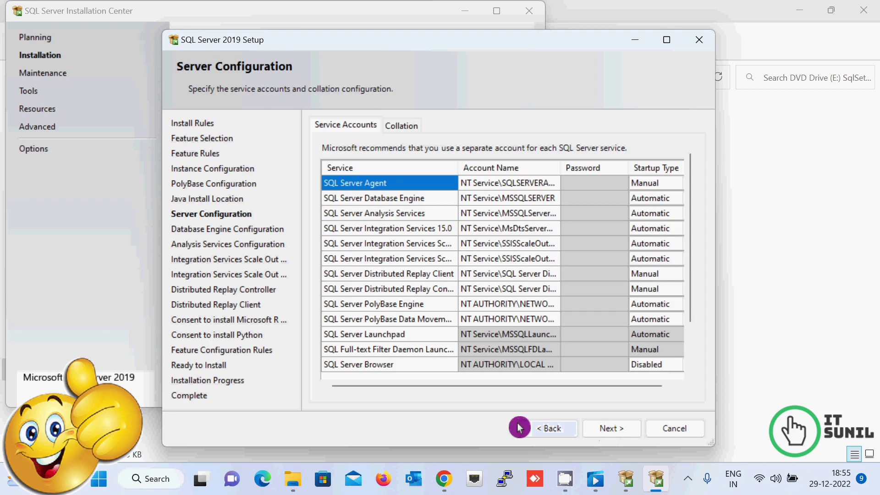
Step: Leave every service's startup type at its default, with Analysis Services on Automatic
click(664, 183)
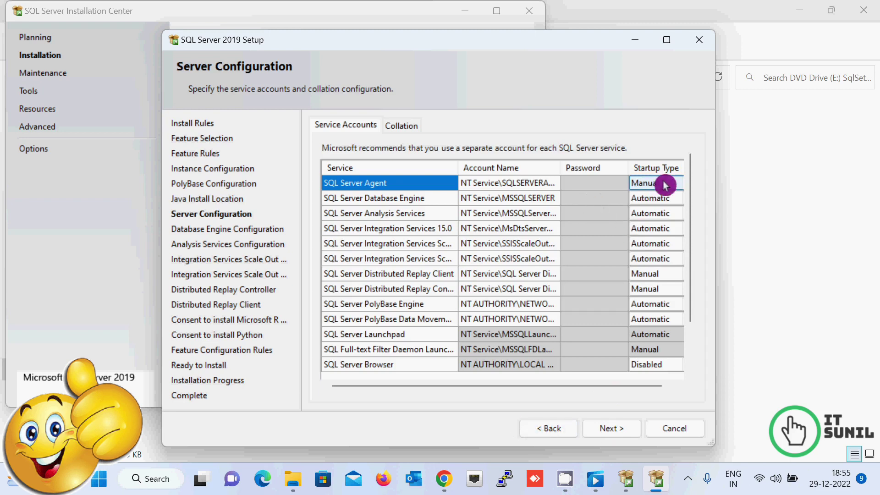
click(660, 200)
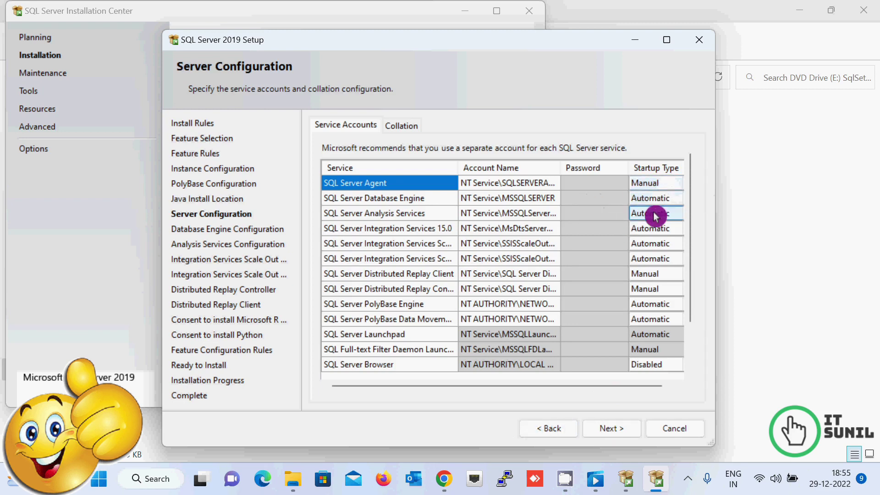
click(655, 213)
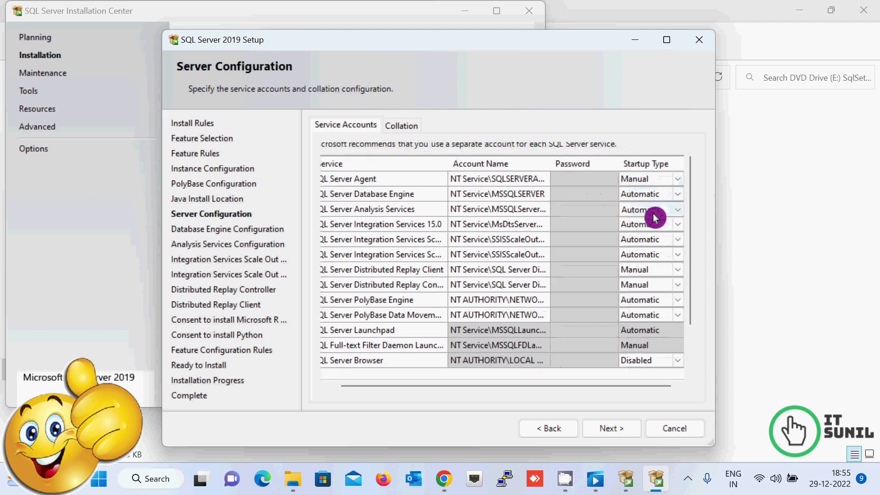
click(677, 210)
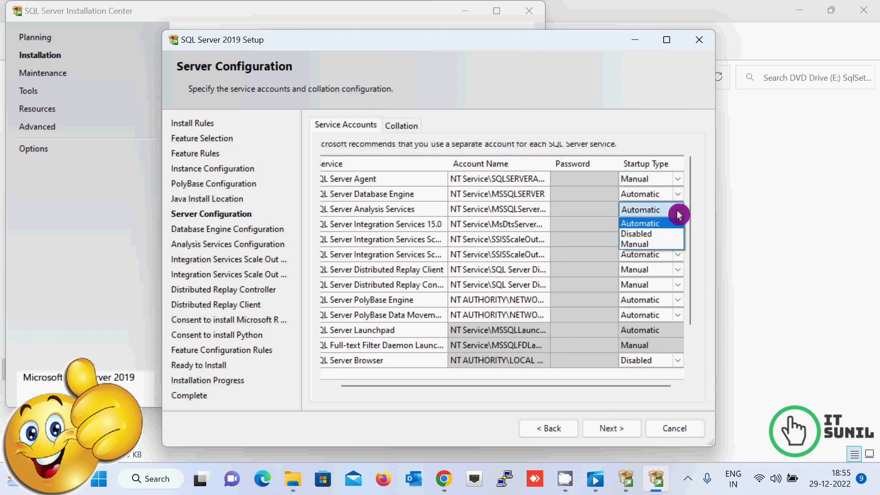
click(708, 237)
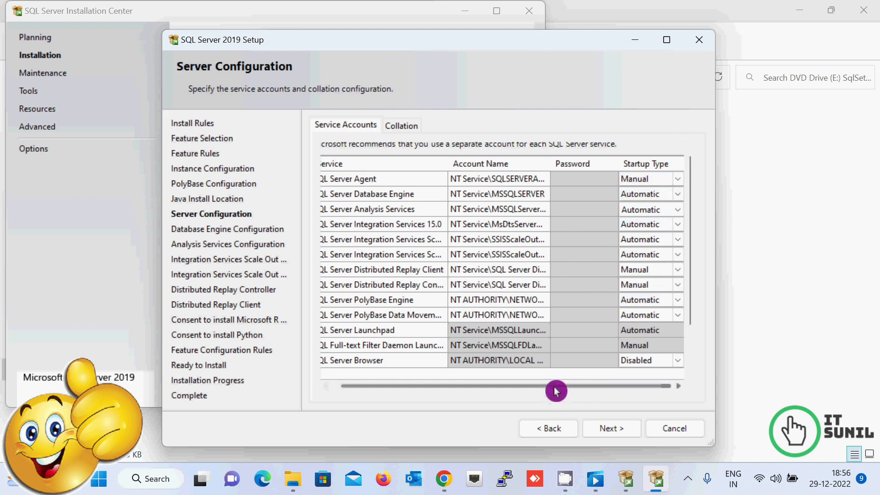
drag(556, 387, 484, 407)
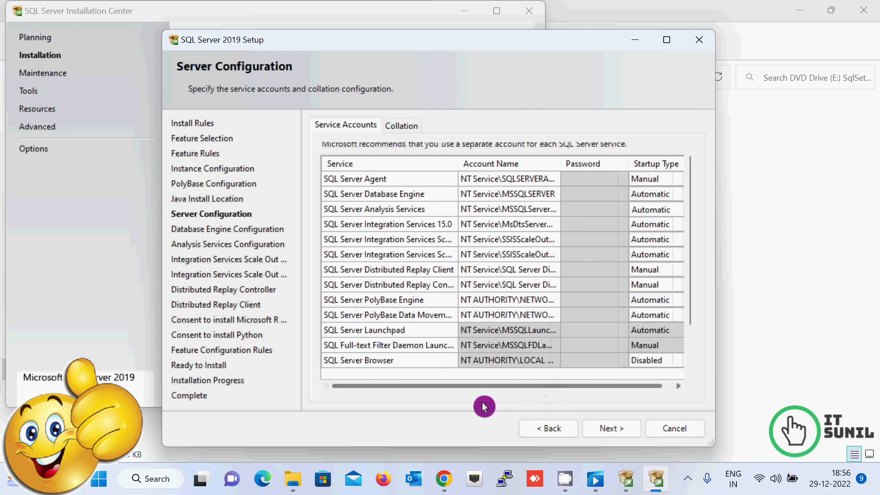
click(607, 433)
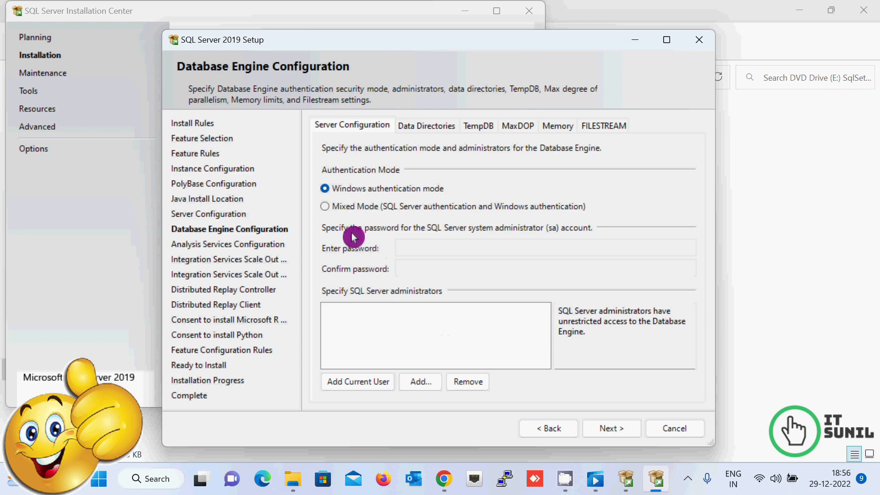
Step: Switch to Mixed Mode authentication and enter the sa password in both password fields
click(325, 207)
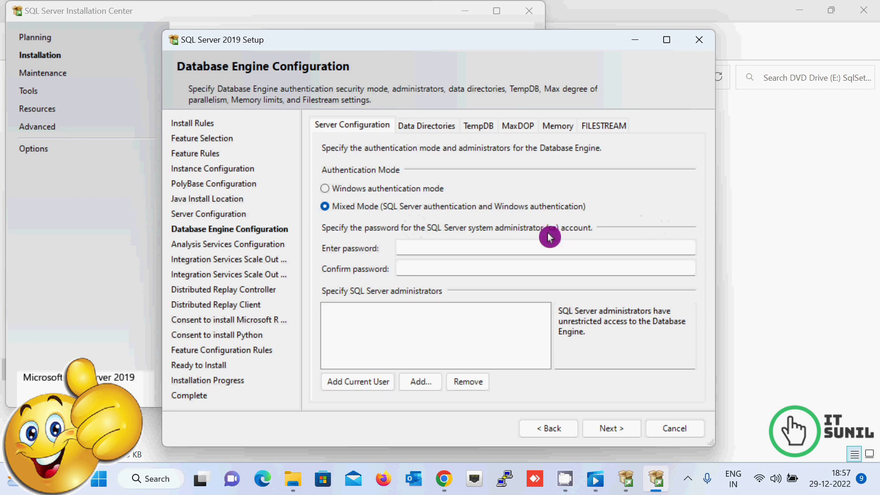
click(410, 252)
text(sa)
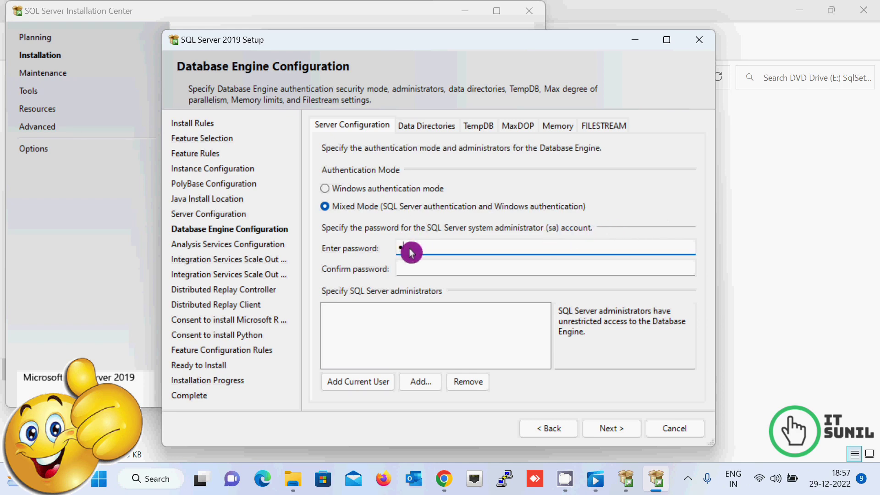
text(1234567)
key(Tab)
text(sa123456)
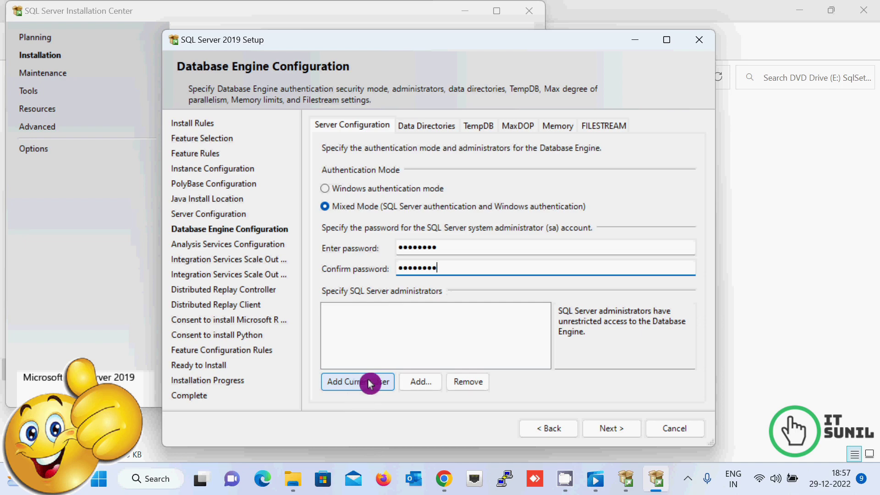
Step: Browse local users in the account picker, then add the current Windows user as administrator
click(422, 383)
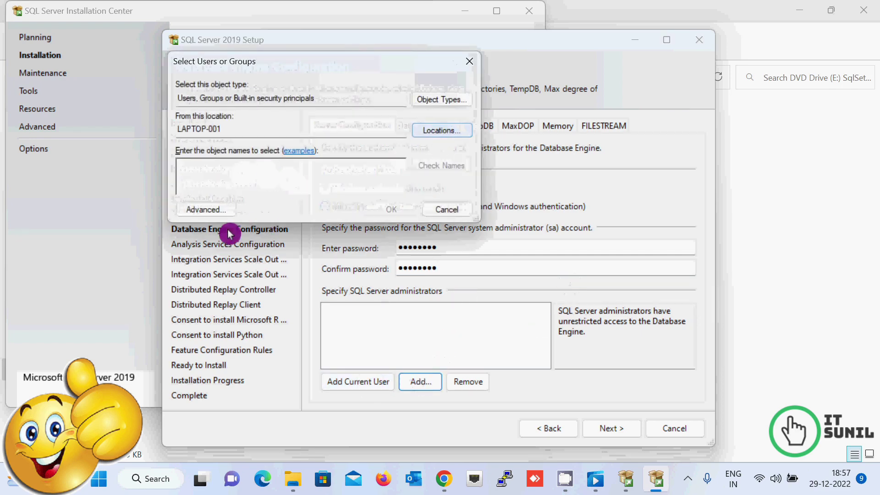
click(221, 211)
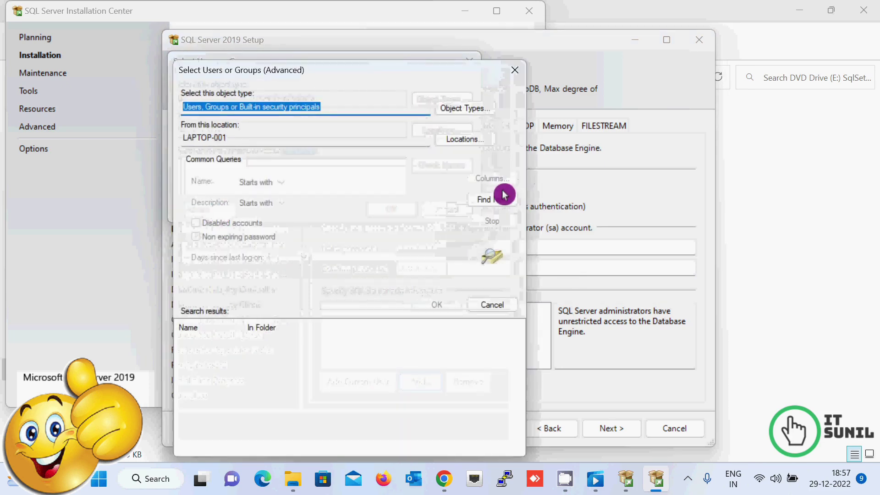
click(502, 198)
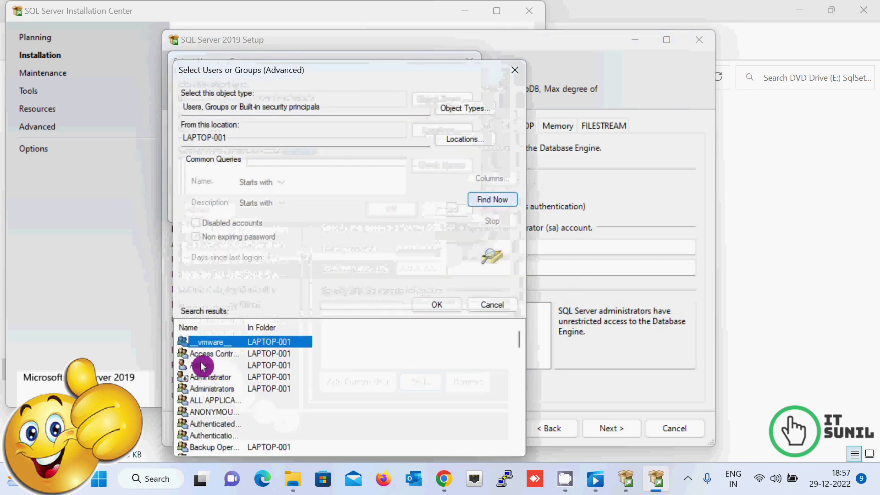
scroll(333, 427, down, 2)
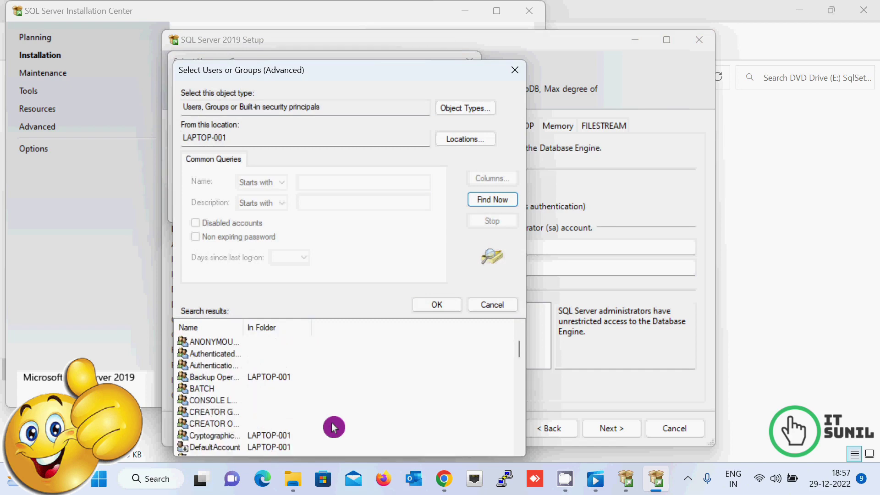
scroll(334, 427, up, 2)
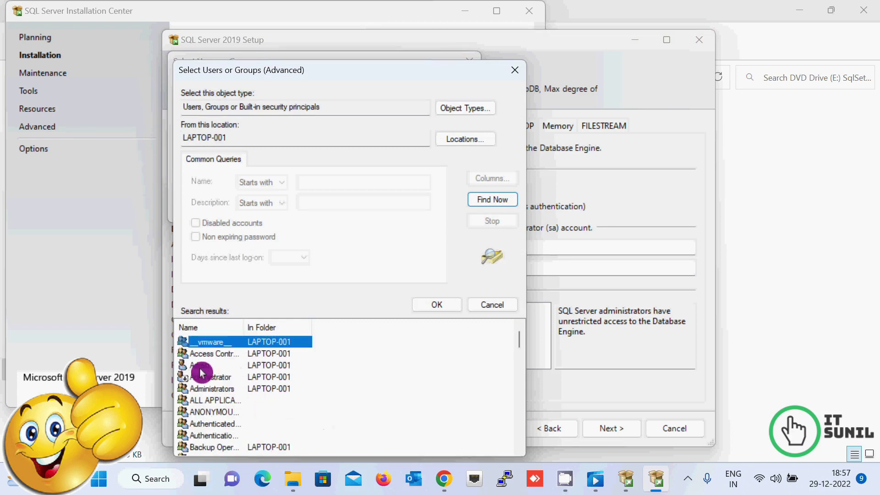
click(497, 305)
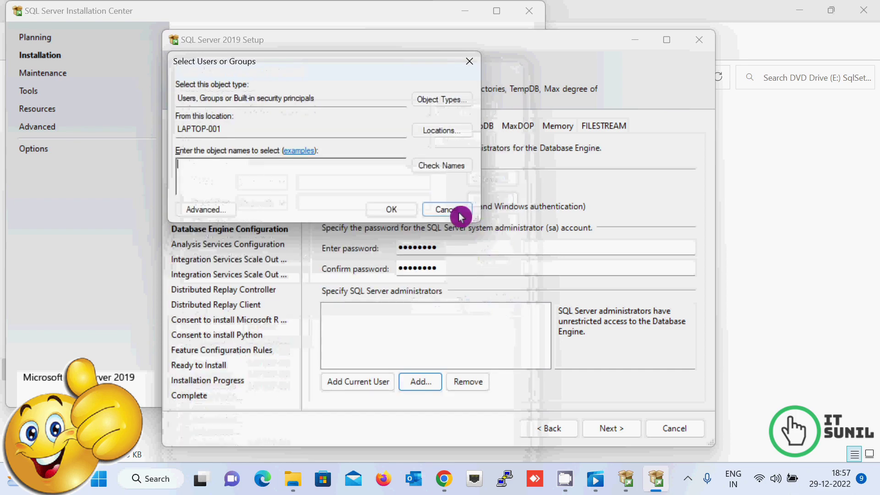
click(459, 211)
click(358, 382)
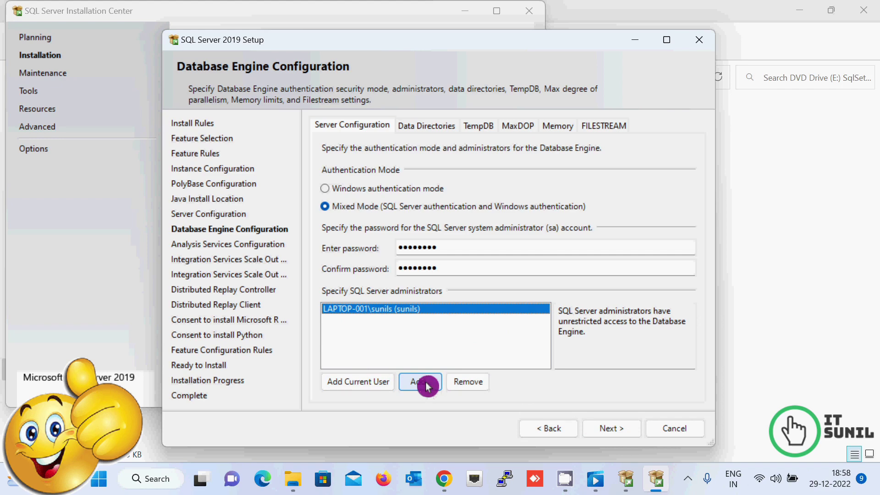
Step: Keep Analysis Services in Tabular Mode with the current user as its administrator
click(614, 428)
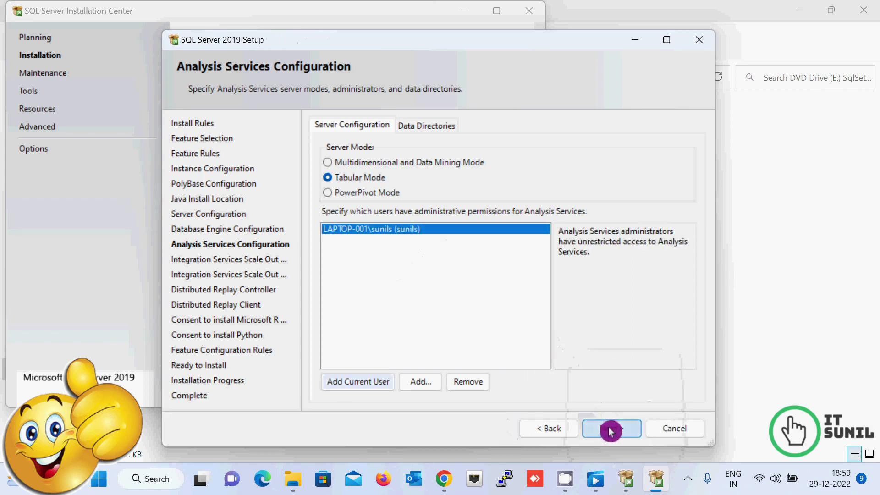
click(611, 428)
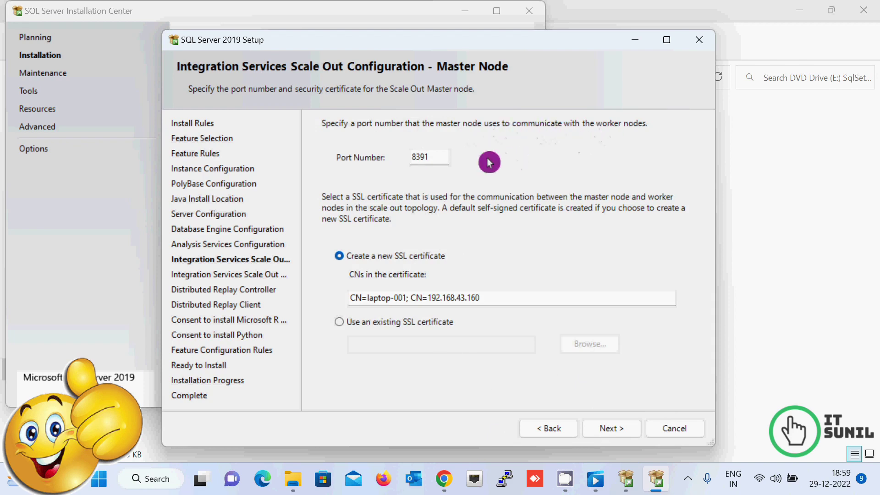
Step: Leave the Scale Out Master port 8391 and worker endpoint unchanged and advance to Distributed Replay Controller
mouse_move(433, 161)
mouse_down()
mouse_move(402, 161)
mouse_move(440, 162)
mouse_up()
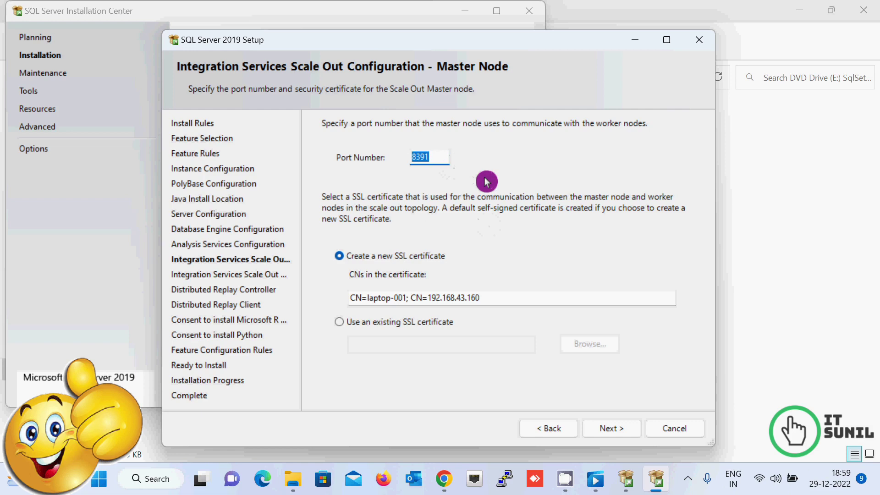
click(617, 432)
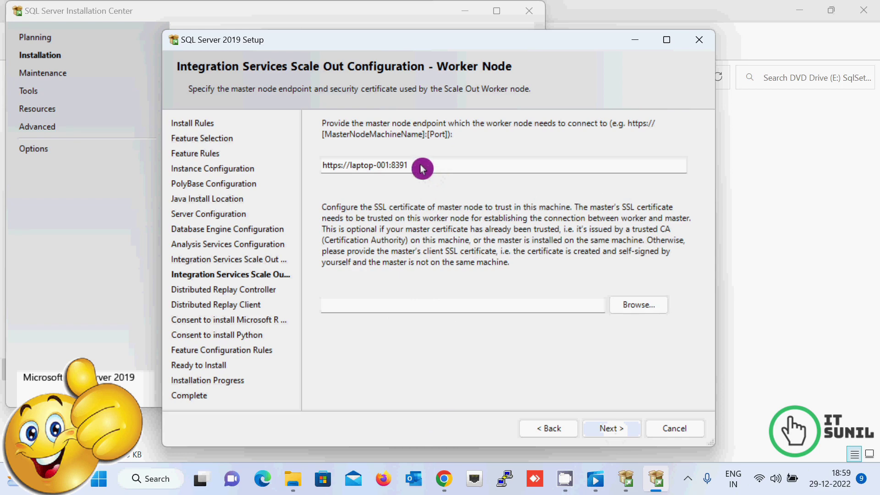
drag(415, 165, 316, 172)
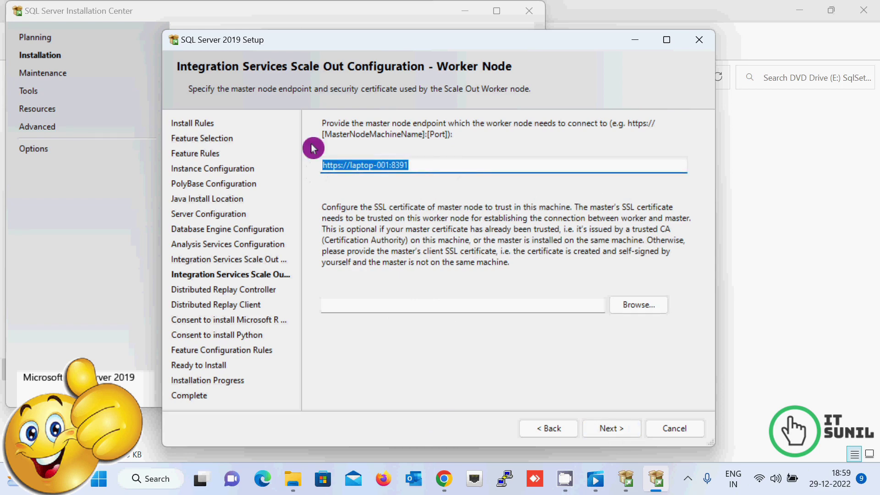
click(607, 432)
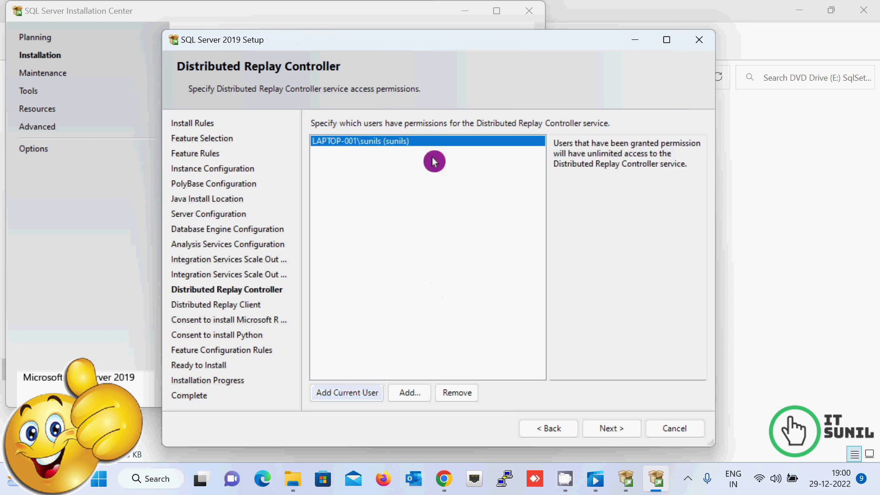
Step: Skip the Distributed Replay Controller and Client pages and accept the Microsoft R Open consent
click(606, 429)
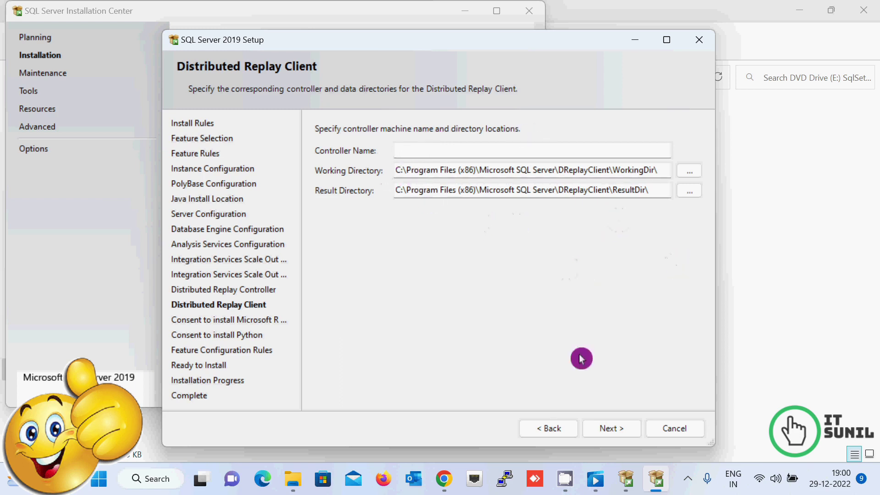
click(621, 433)
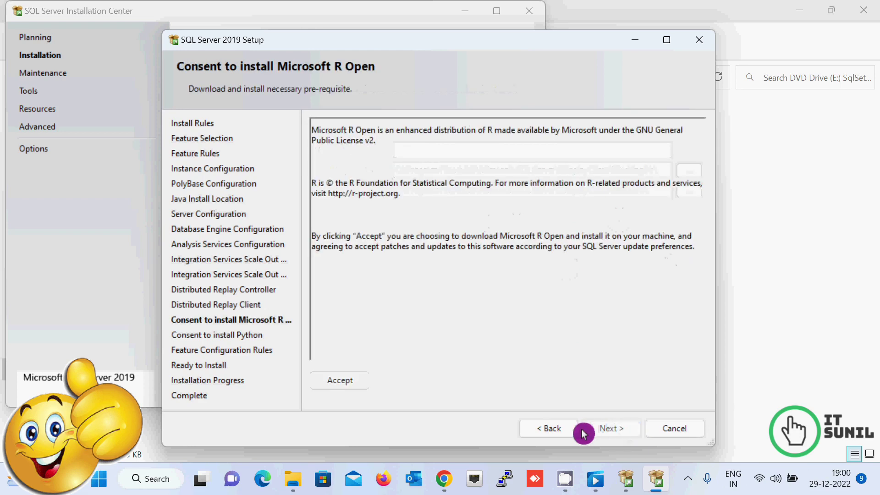
click(347, 382)
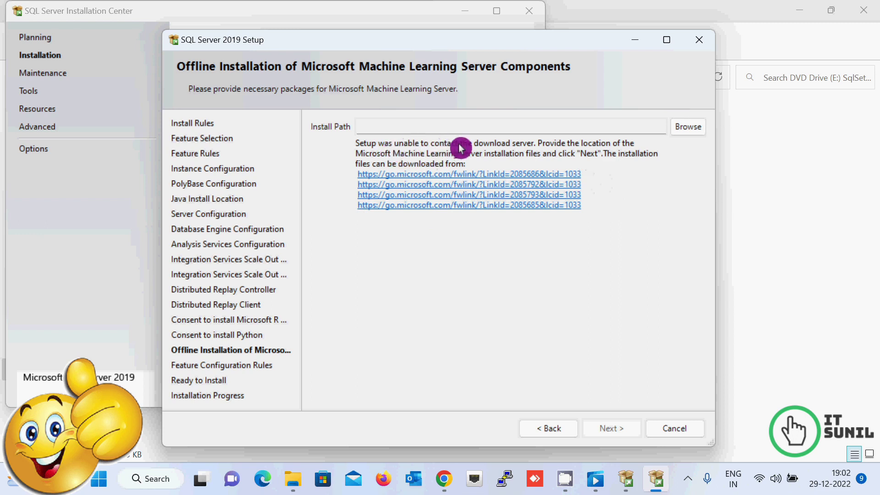
Step: Select and copy the first fwlink offline download link, then bring Google Chrome forward
drag(461, 147, 532, 144)
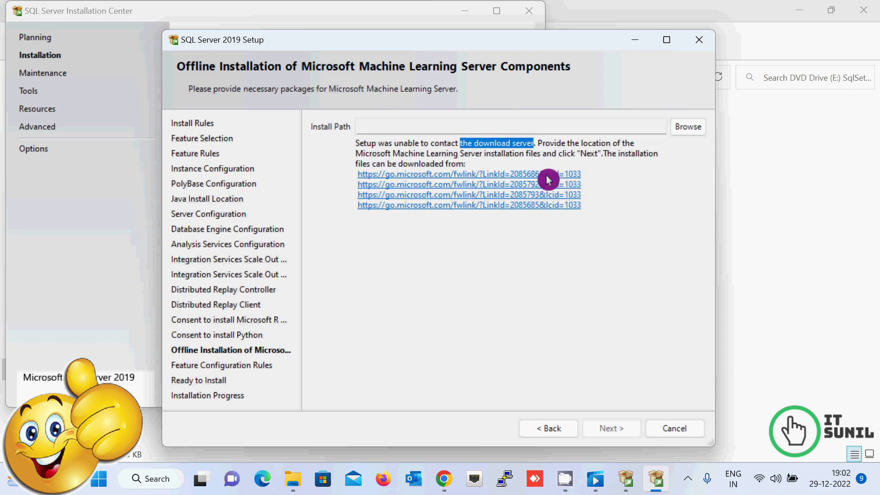
drag(590, 176, 364, 182)
key(ctrl+c)
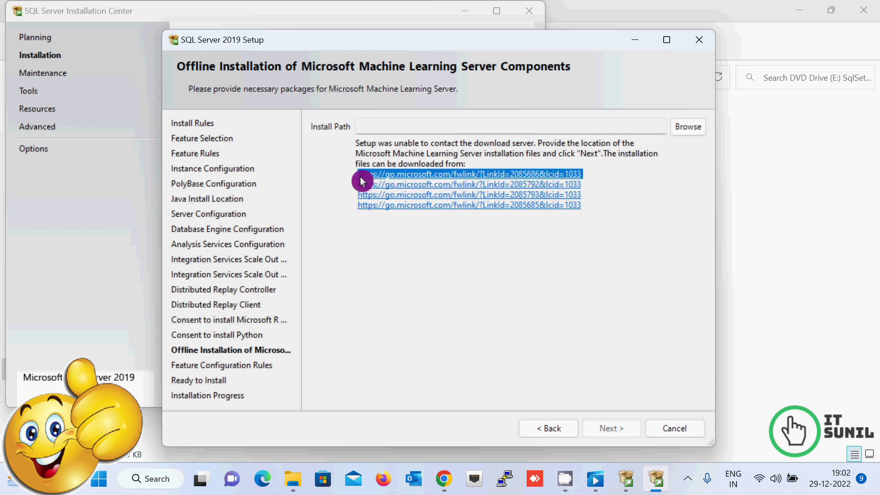
click(444, 478)
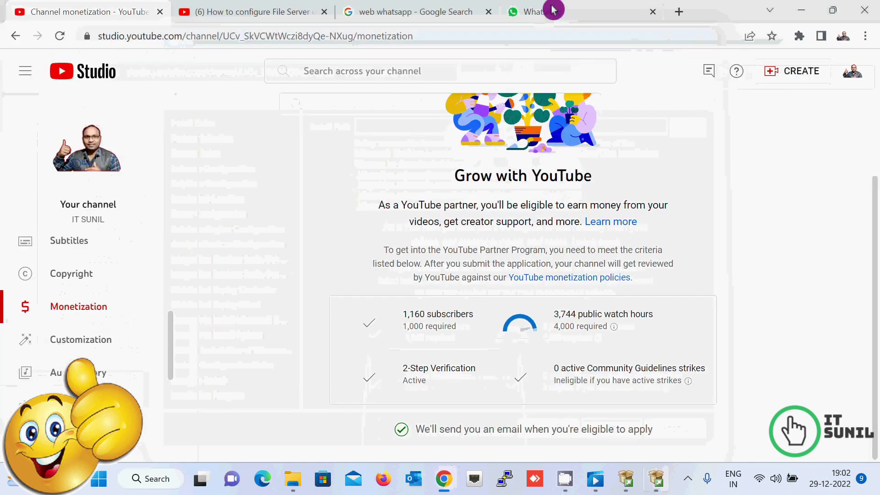
Step: Paste the copied download link into a new Chrome tab to download the package
click(680, 12)
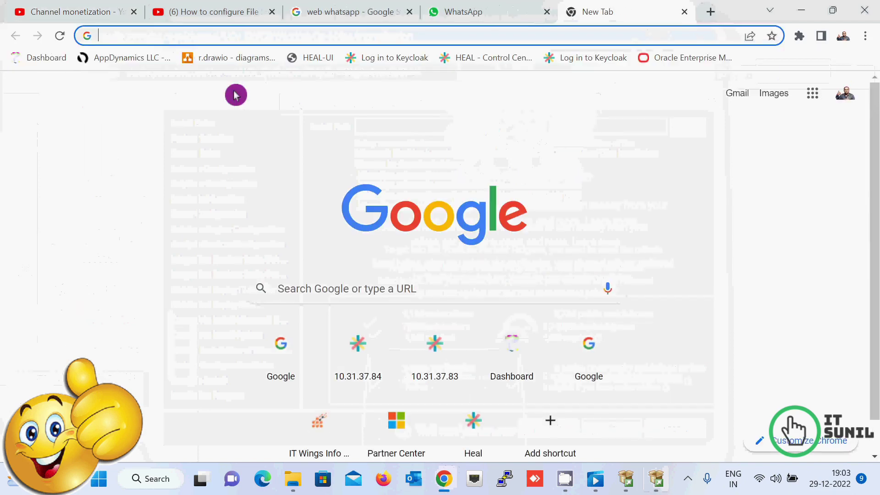
key(ctrl+v)
key(Return)
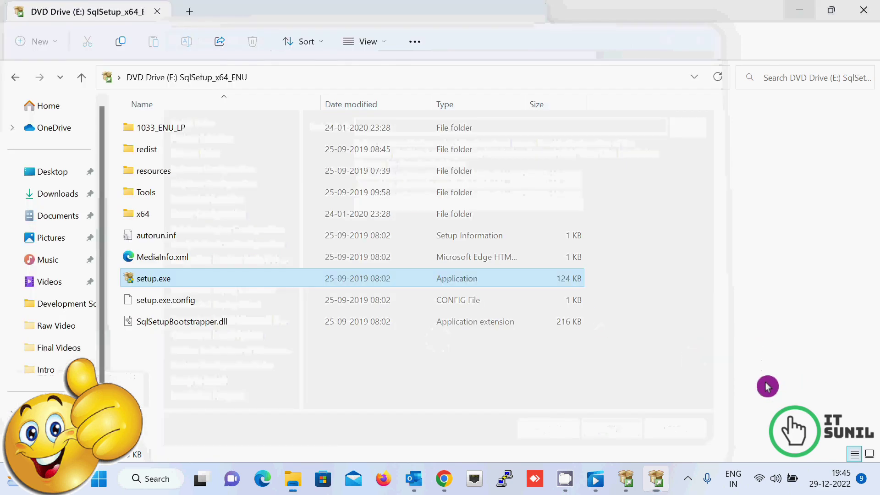
Step: Minimize the DVD drive folder window and switch to the Downloads folder window
click(767, 386)
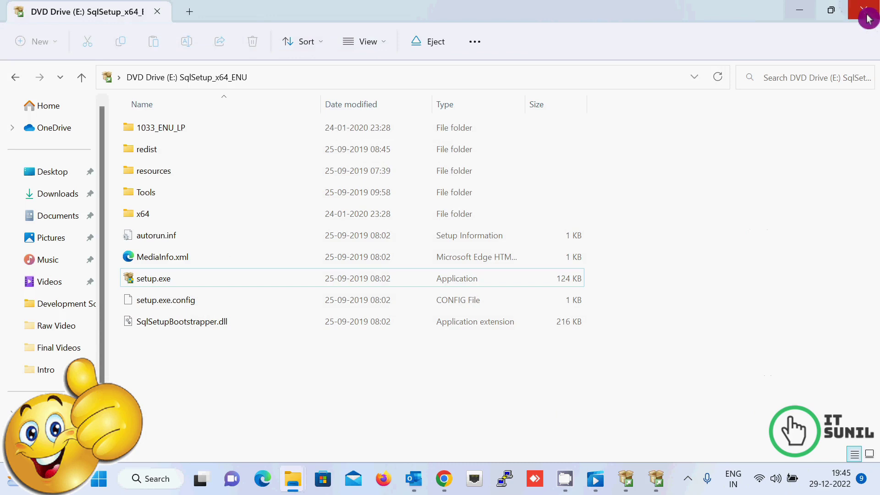
click(808, 13)
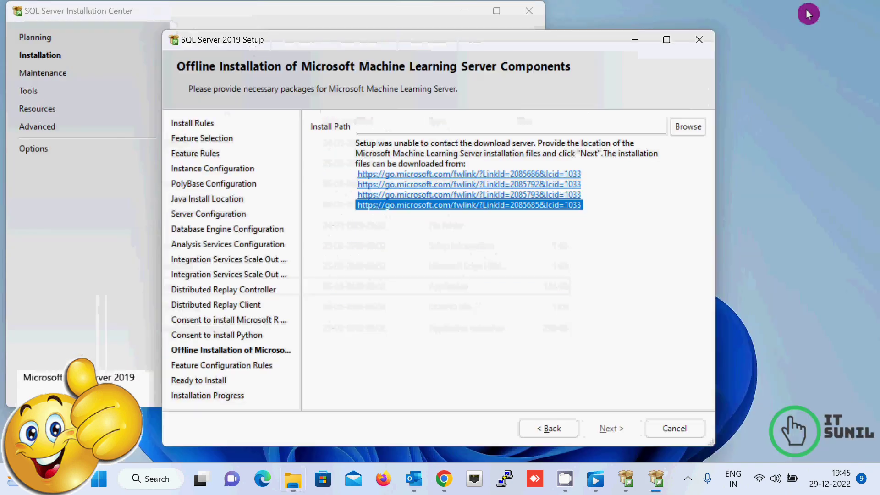
click(294, 480)
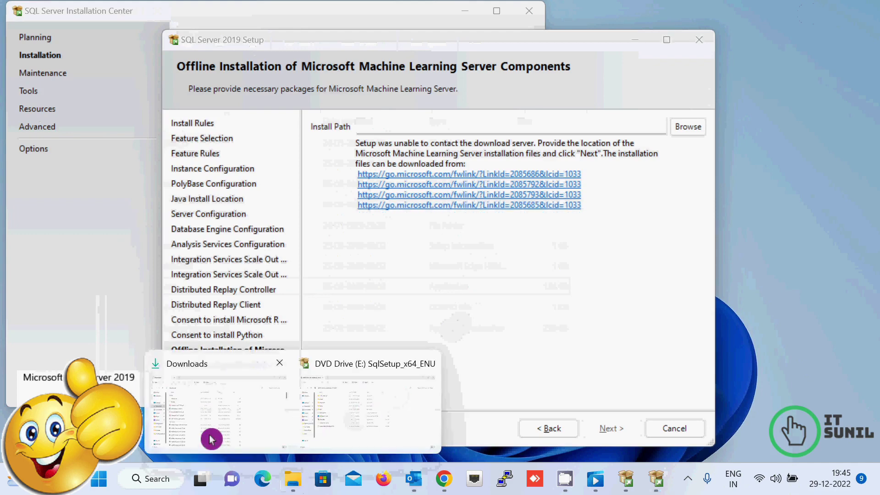
click(225, 422)
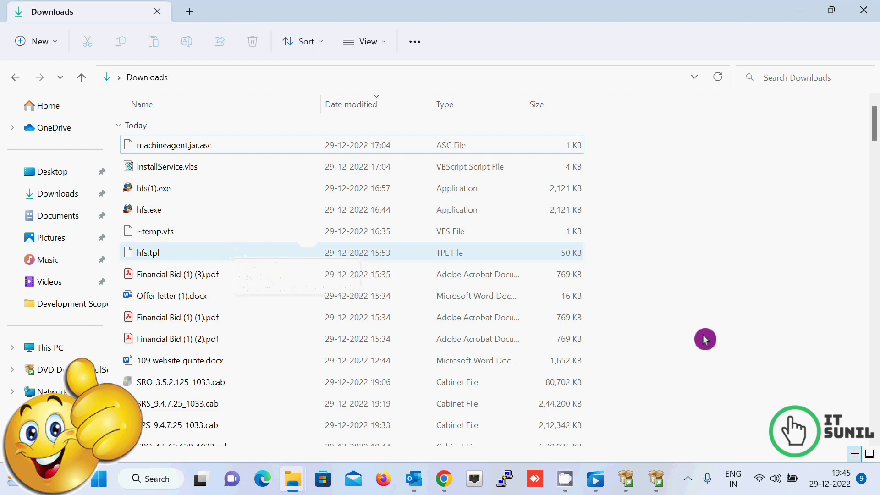
Step: Copy the four downloaded .cab files, starting with SRO_3.5.2.125_1033.cab, and open New Volume (D:)
scroll(705, 339, down, 2)
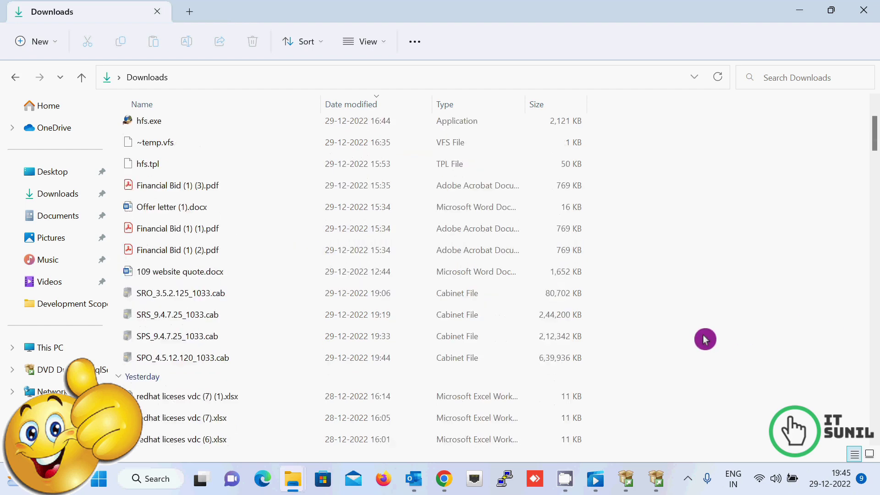
click(156, 274)
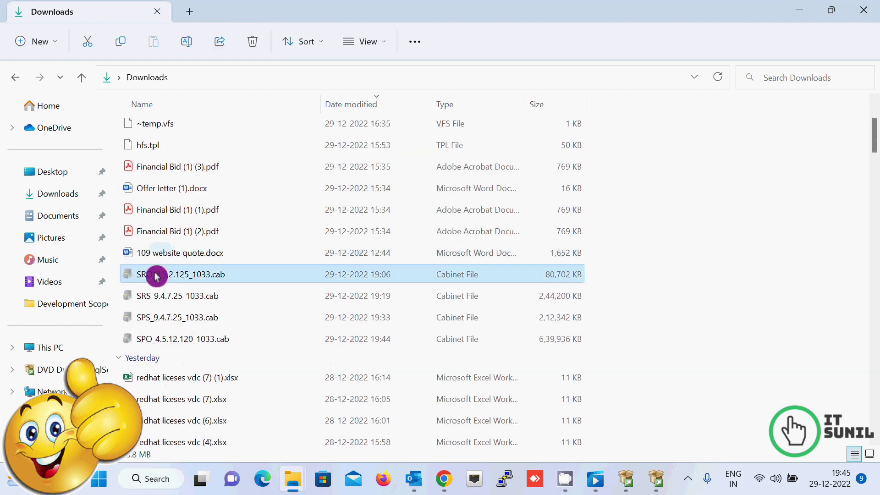
key(shift+Down)
key(shift+Down)
key(shift+Down)
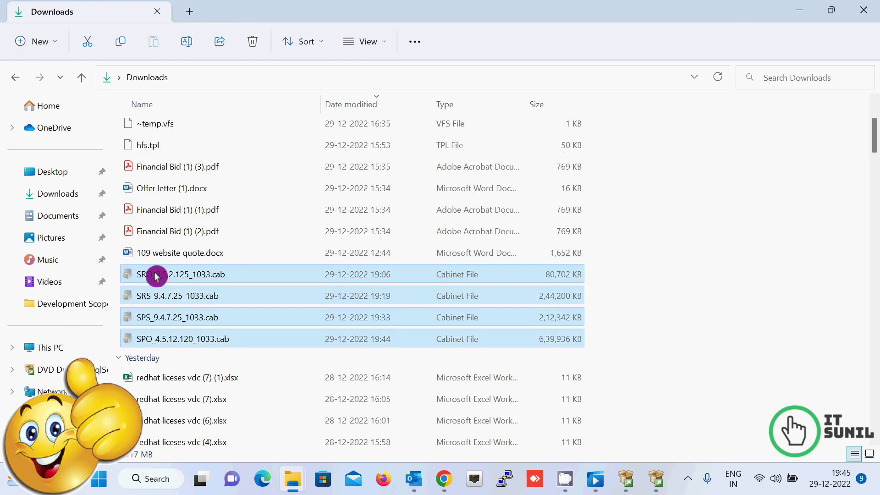
click(67, 347)
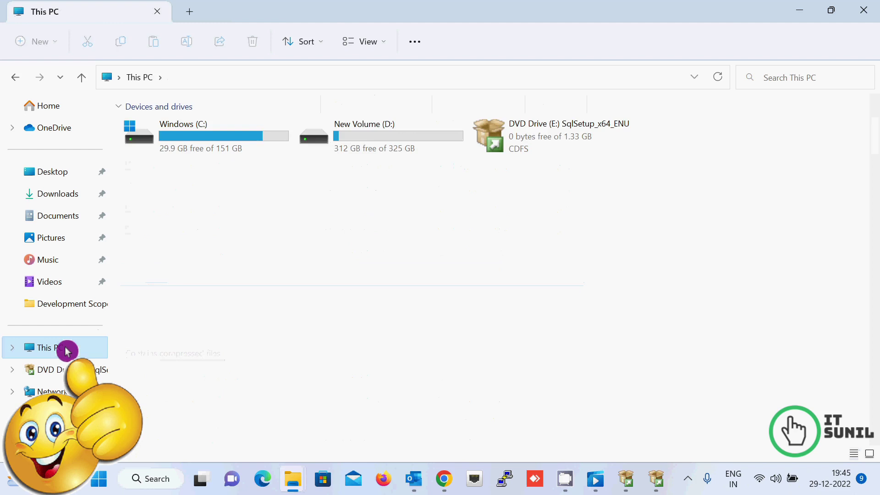
double_click(393, 123)
Step: Open the SQL folder on New Volume (D:)
right_click(701, 191)
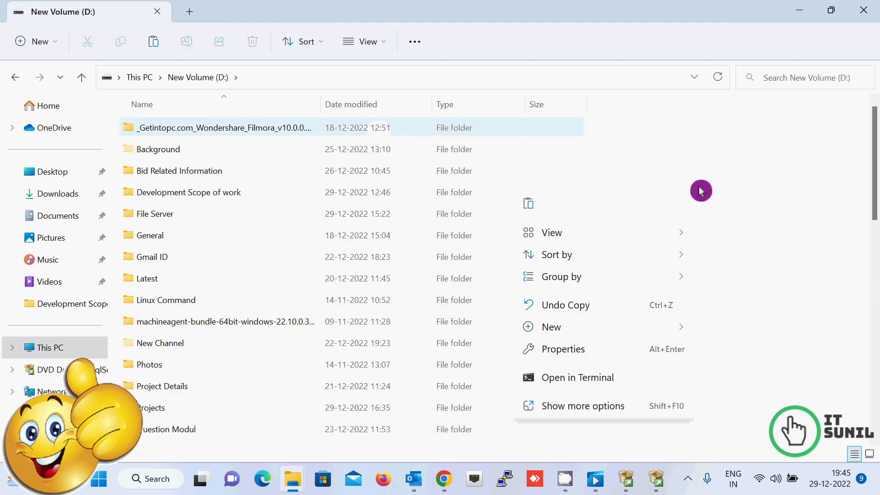
mouse_move(643, 337)
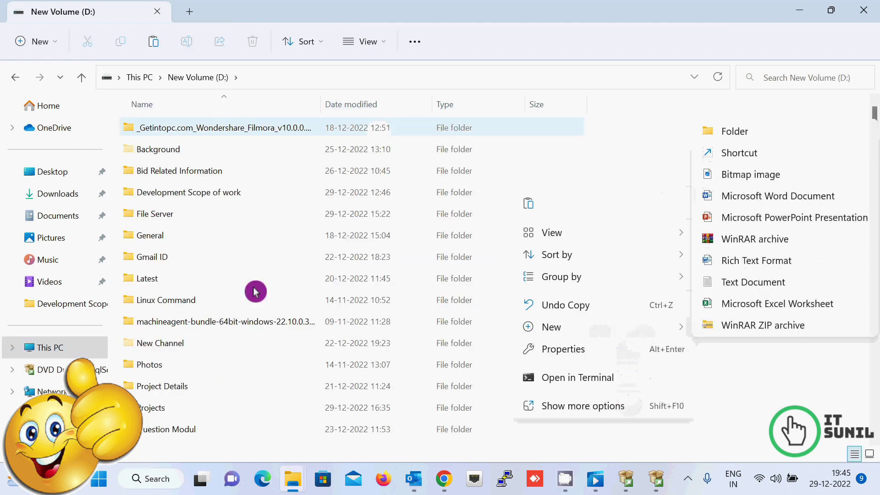
click(161, 388)
scroll(161, 388, down, 10)
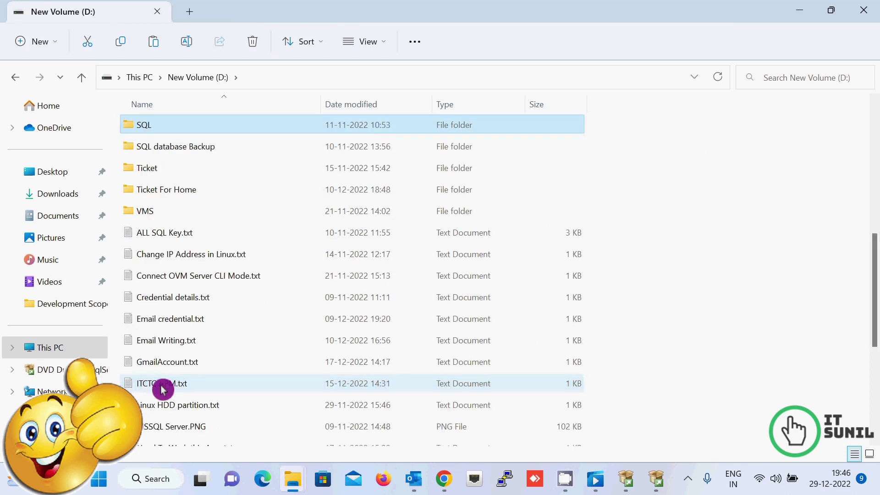
double_click(165, 127)
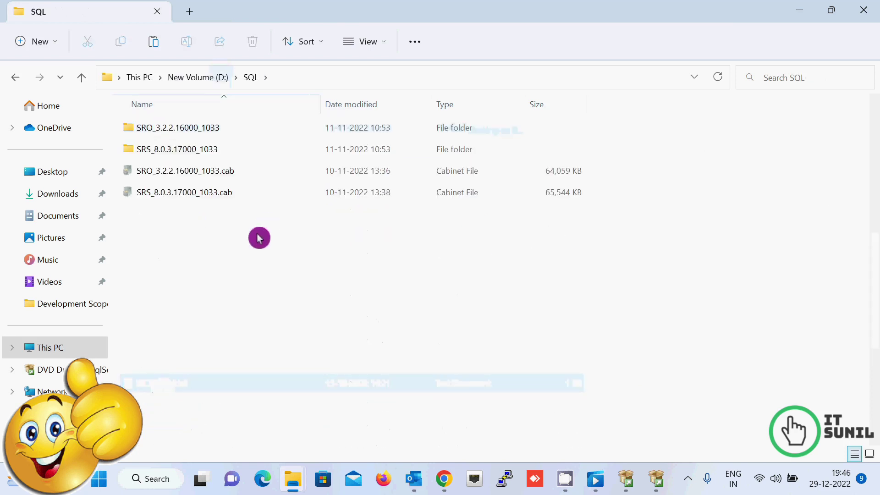
Step: Paste the four copied .cab files into D:\SQL and select the old SRO_3.2.2.16000_1033 folder
right_click(227, 253)
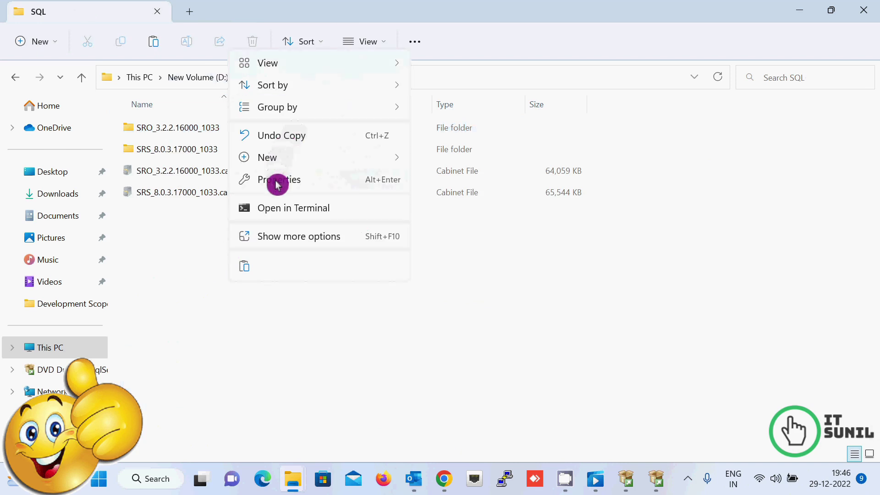
click(247, 270)
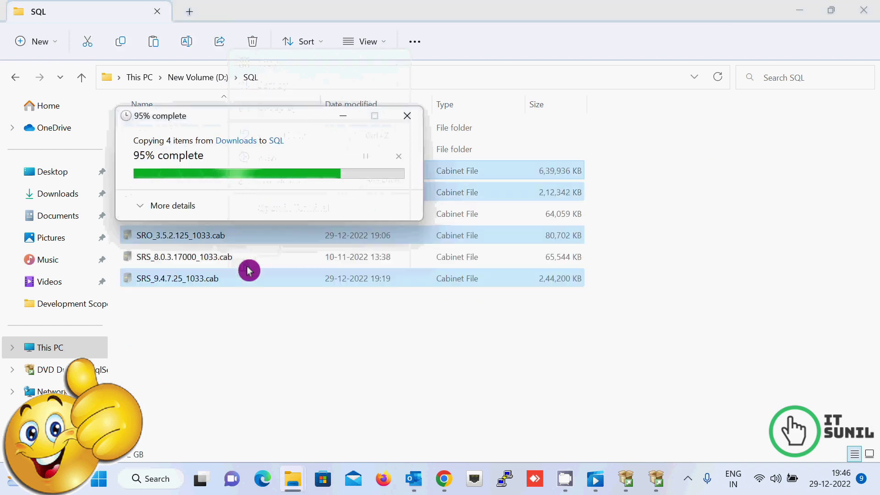
click(276, 356)
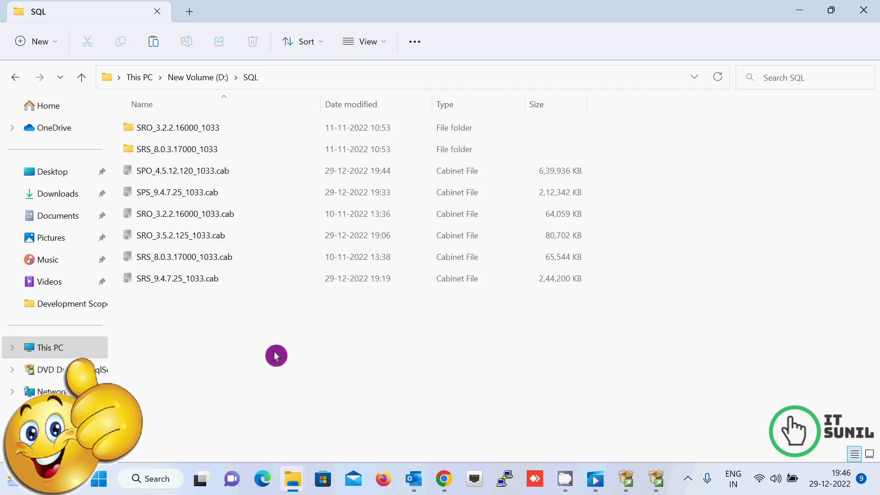
click(186, 133)
Step: Permanently delete the old SRO_3.2.2.16000_1033 and SRS_8.0.3.17000_1033 folders
key(shift+Down)
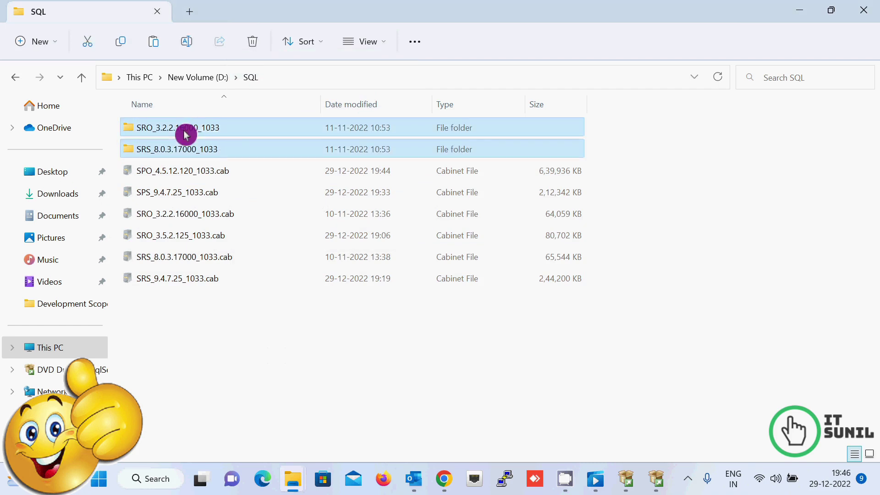
key(shift+Delete)
key(Escape)
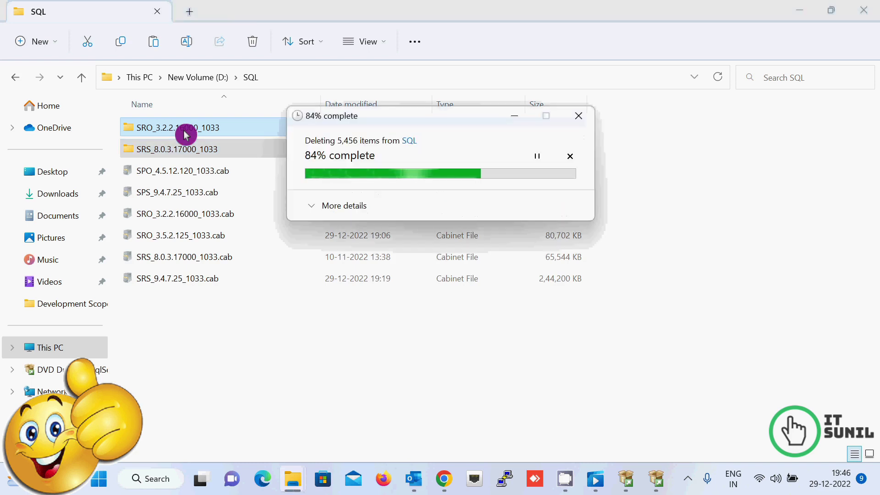
Step: Sort D:\SQL by date modified and permanently delete the two oldest .cab files
click(359, 104)
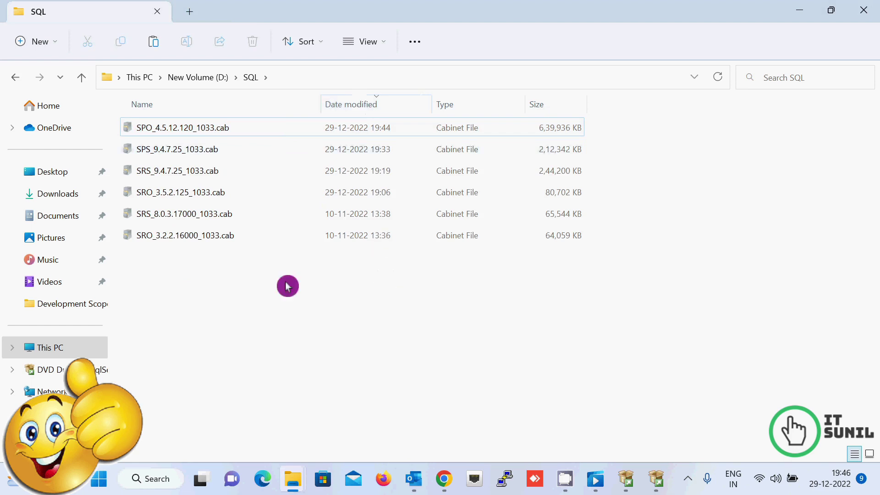
drag(231, 272, 127, 211)
key(shift+Delete)
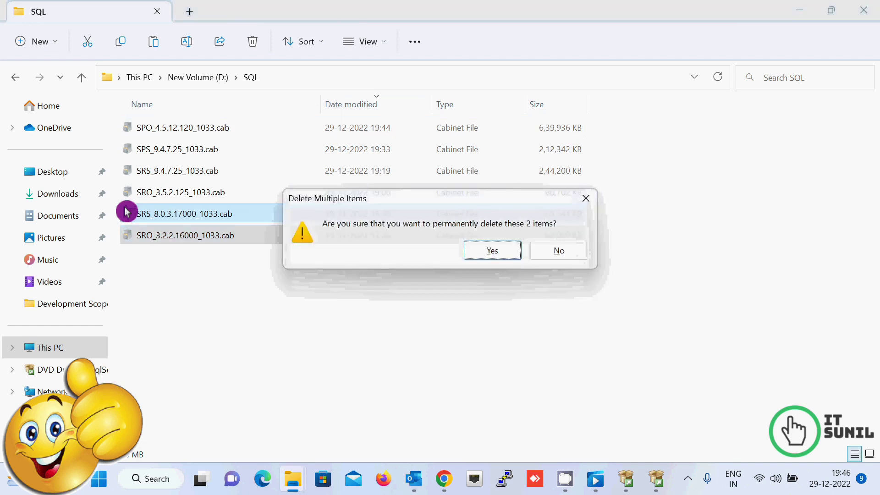
key(Return)
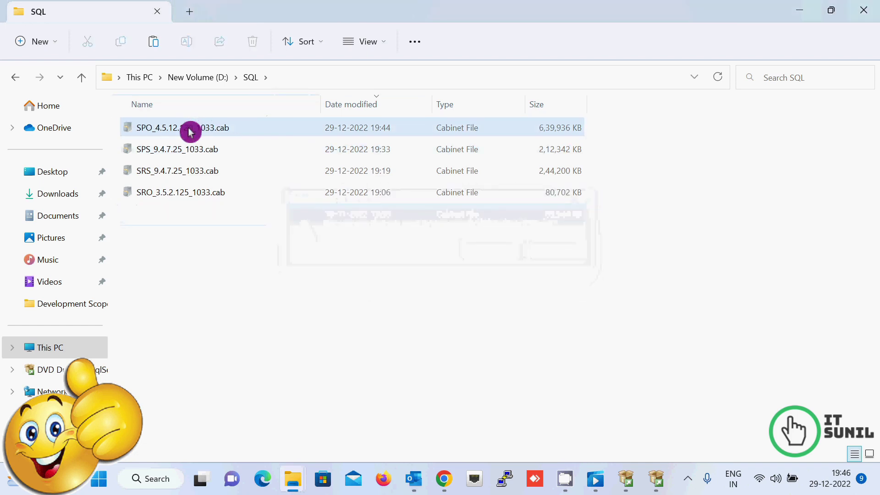
Step: Extract SPO_4.5.12.120_1033.cab and SPS_9.4.7.25_1033.cab with WinRAR into same-named folders
right_click(190, 132)
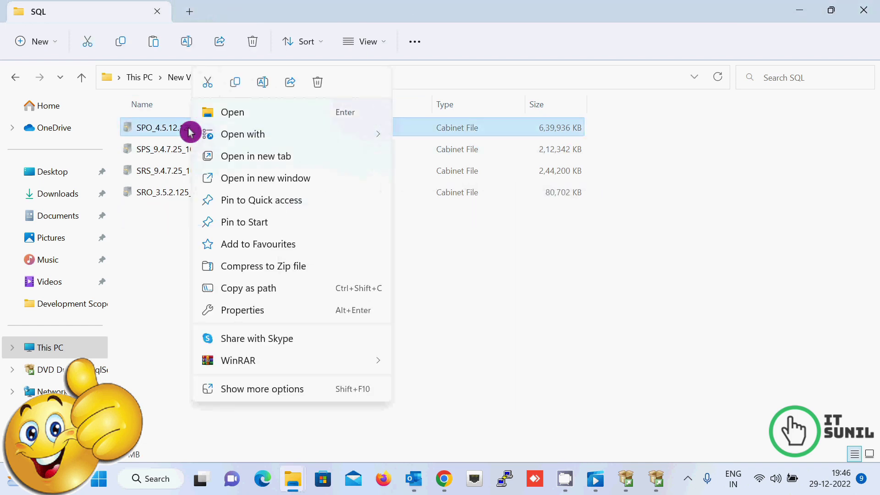
click(264, 388)
mouse_move(427, 176)
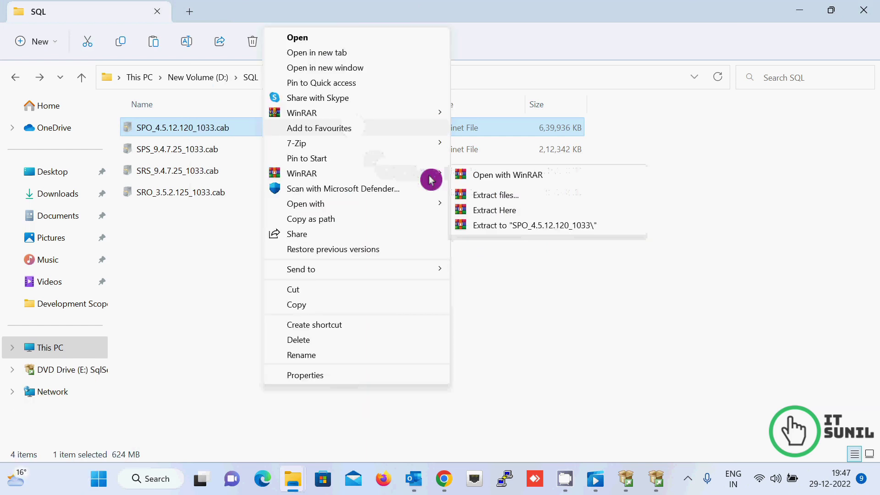
click(542, 231)
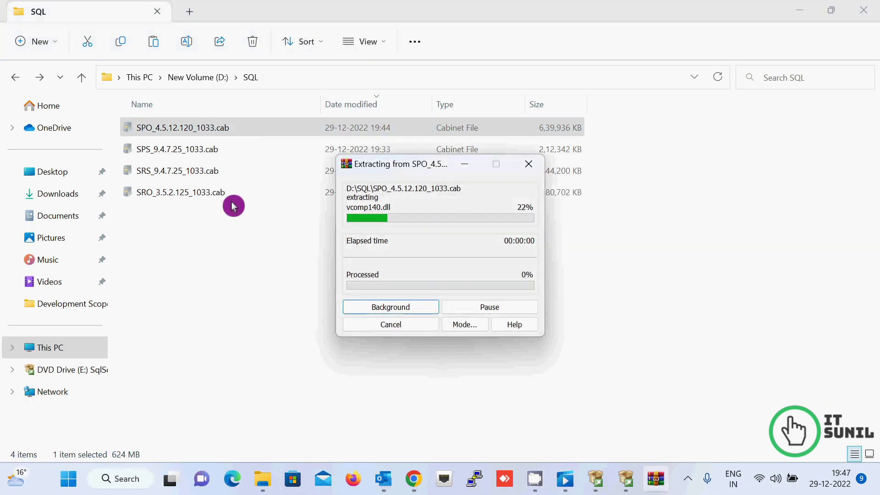
right_click(190, 152)
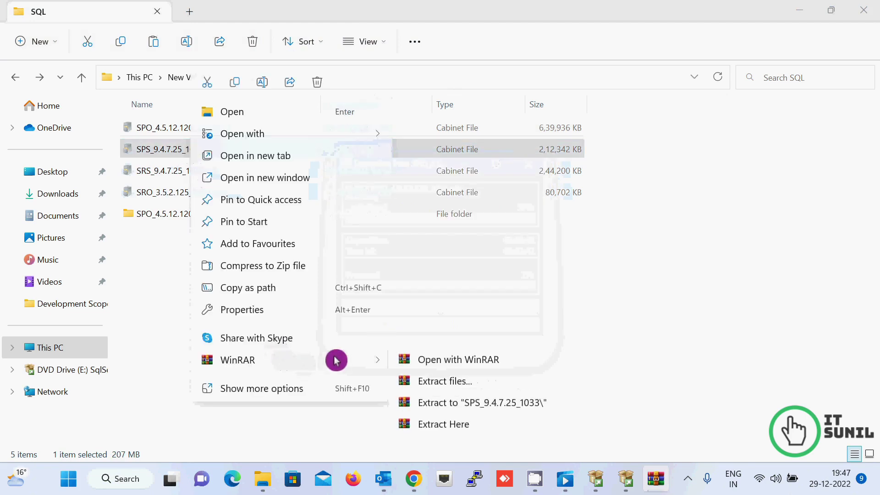
mouse_move(355, 363)
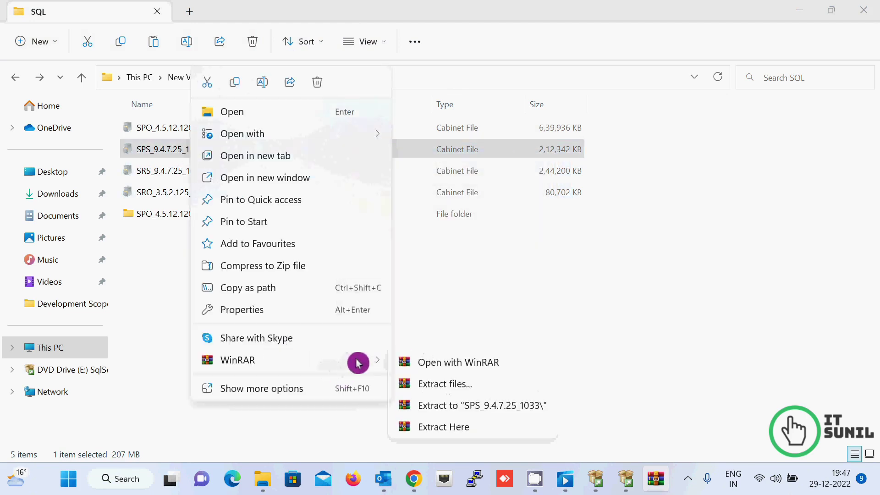
click(461, 407)
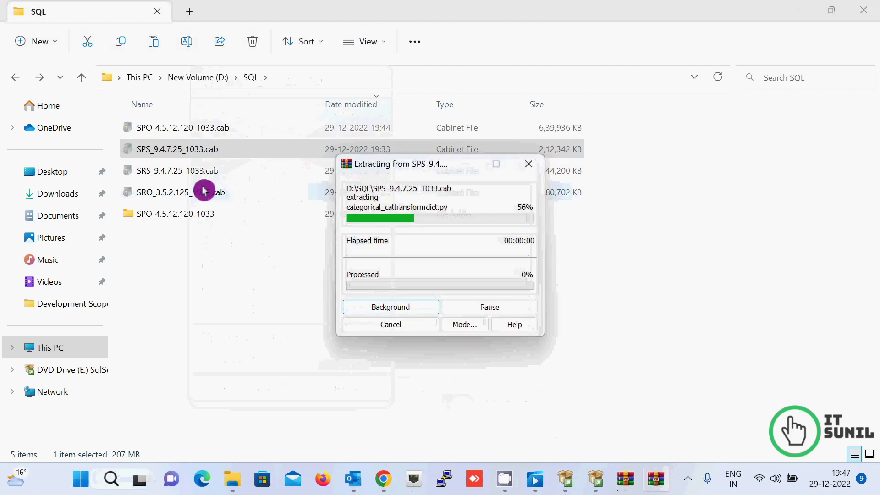
Step: Extract SRS_9.4.7.25_1033.cab and SRO_3.5.2.125_1033.cab with WinRAR into same-named folders
click(175, 173)
right_click(176, 173)
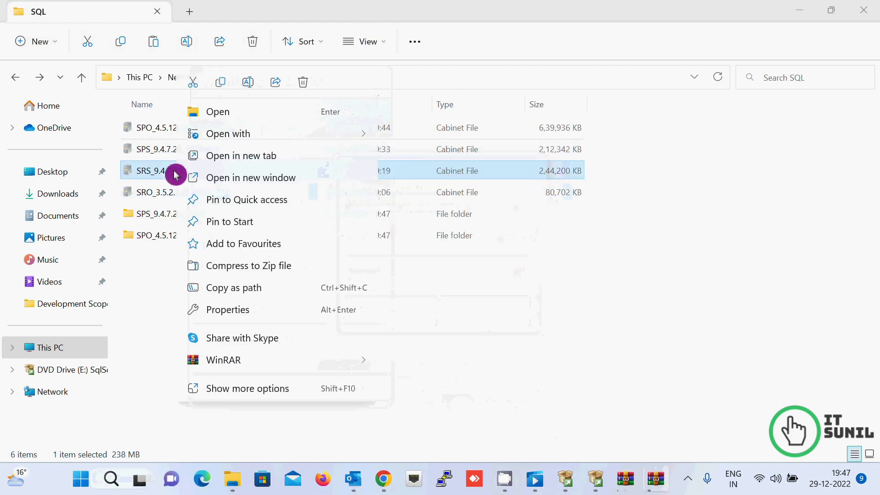
mouse_move(356, 363)
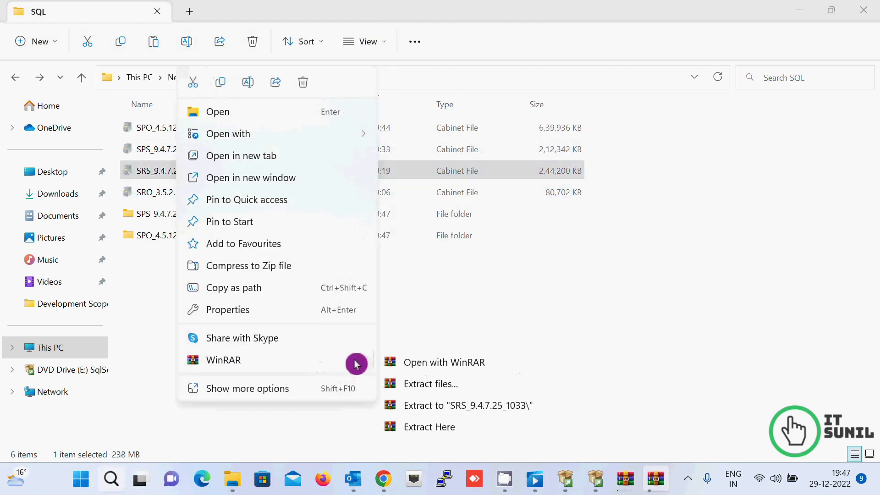
click(421, 408)
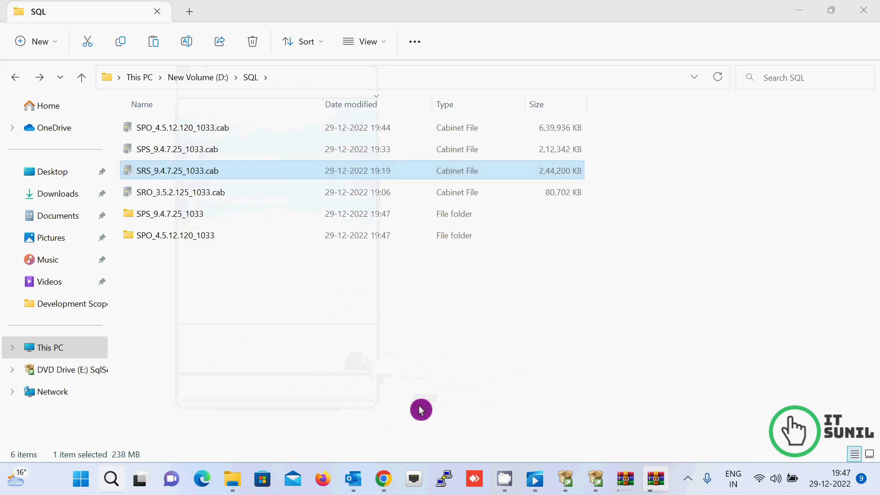
right_click(185, 198)
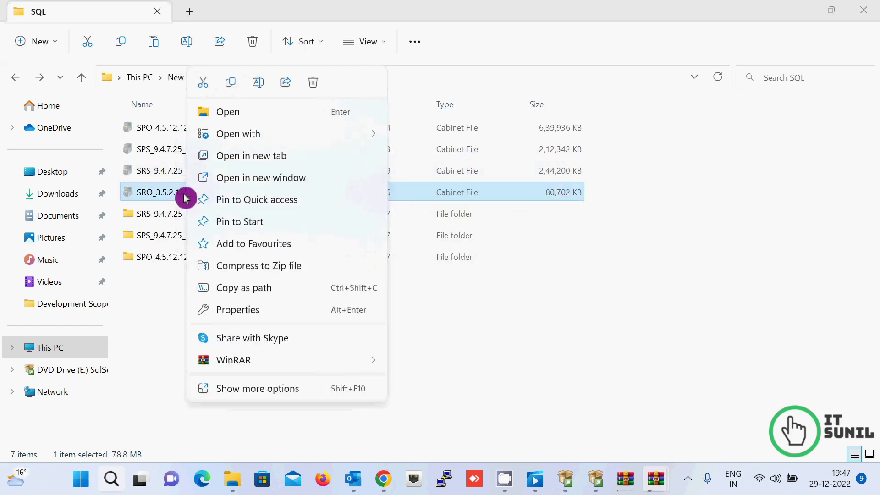
mouse_move(369, 365)
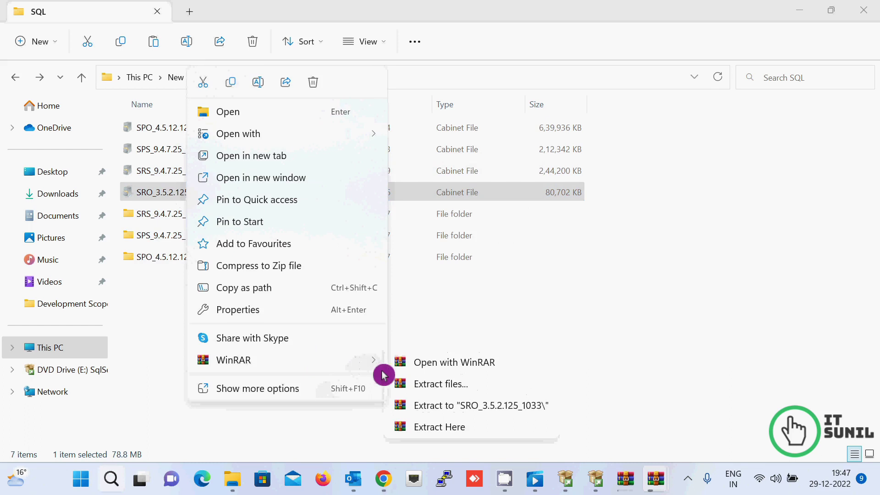
click(487, 406)
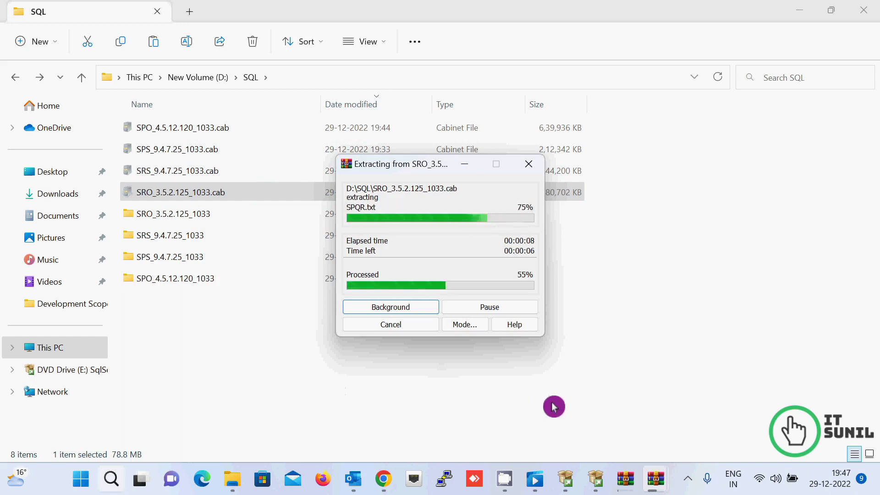
mouse_move(598, 486)
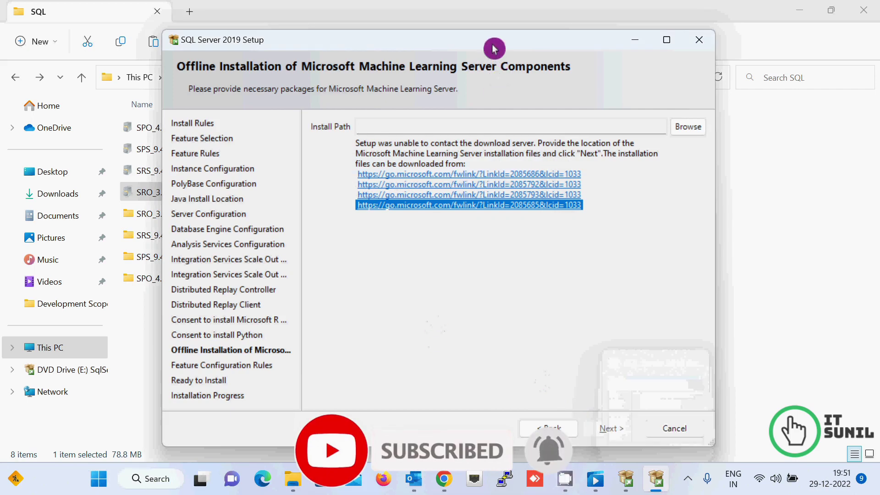
Step: Set D:\SQL as the offline Machine Learning Server package folder through Browse
drag(495, 52, 556, 65)
click(752, 147)
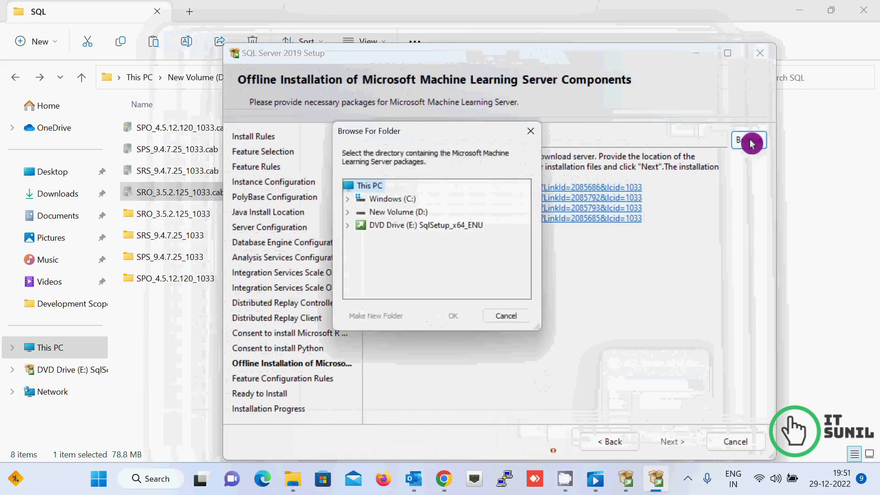
click(347, 213)
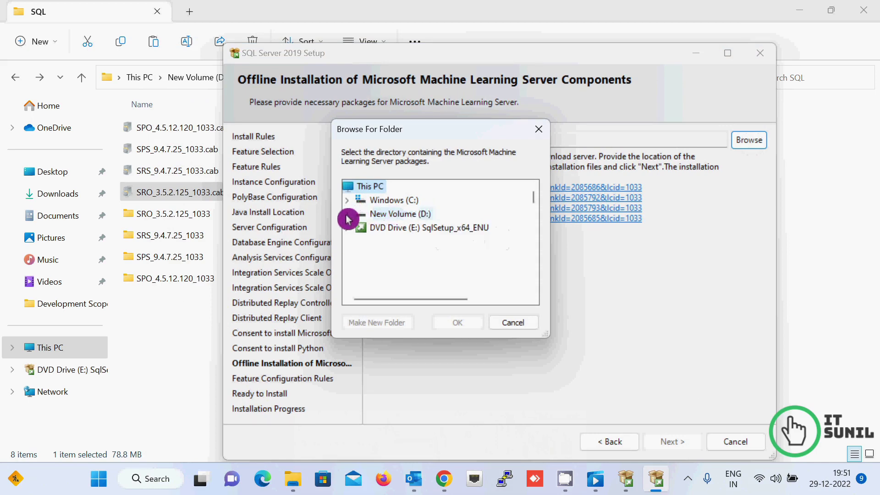
scroll(459, 275, down, 2)
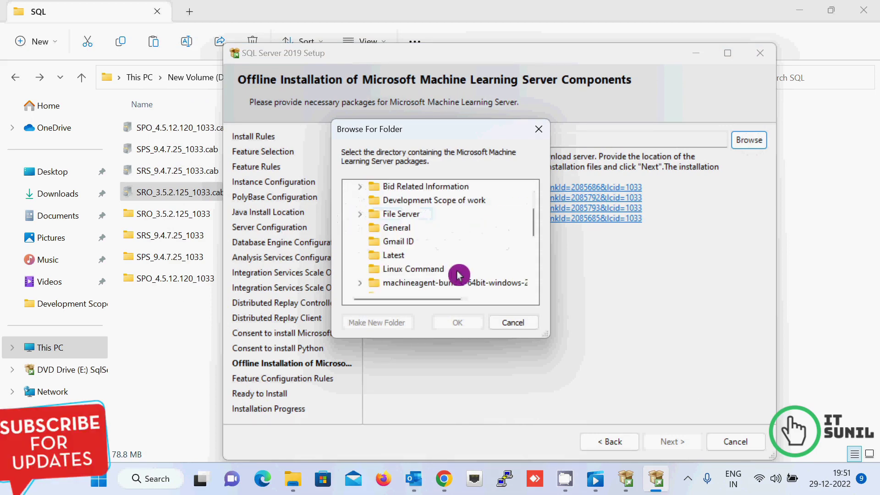
scroll(459, 274, down, 1)
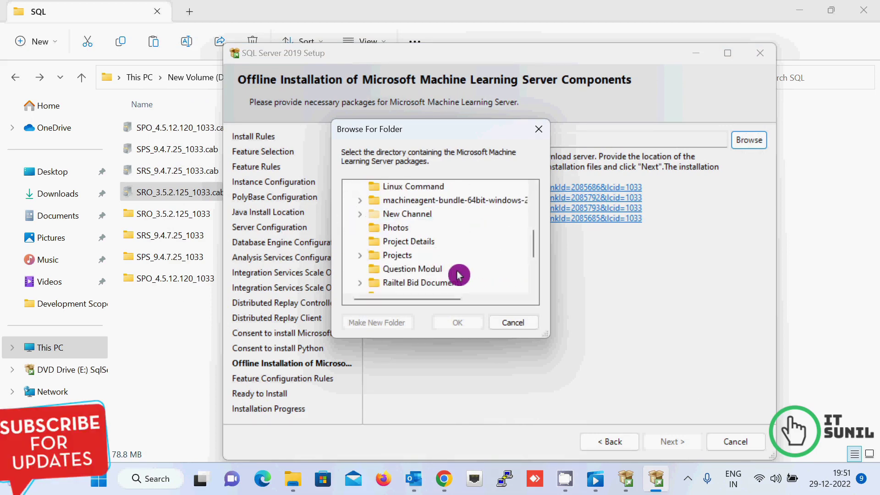
scroll(459, 275, down, 2)
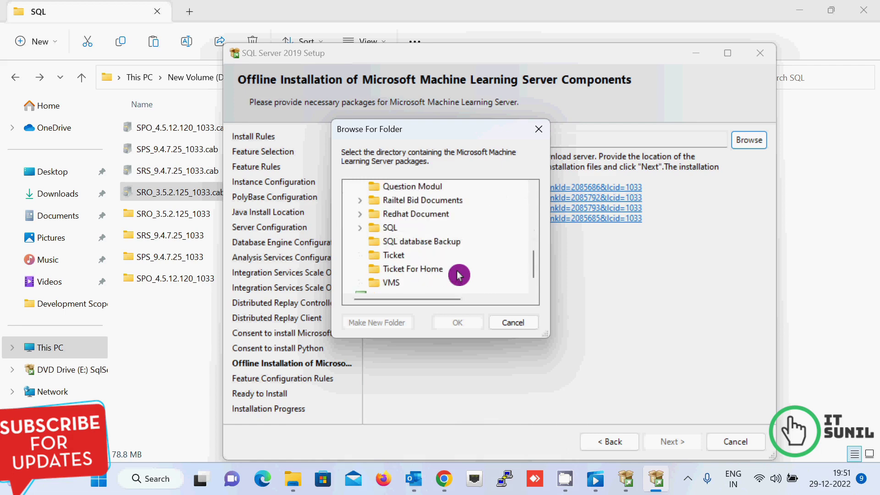
double_click(383, 227)
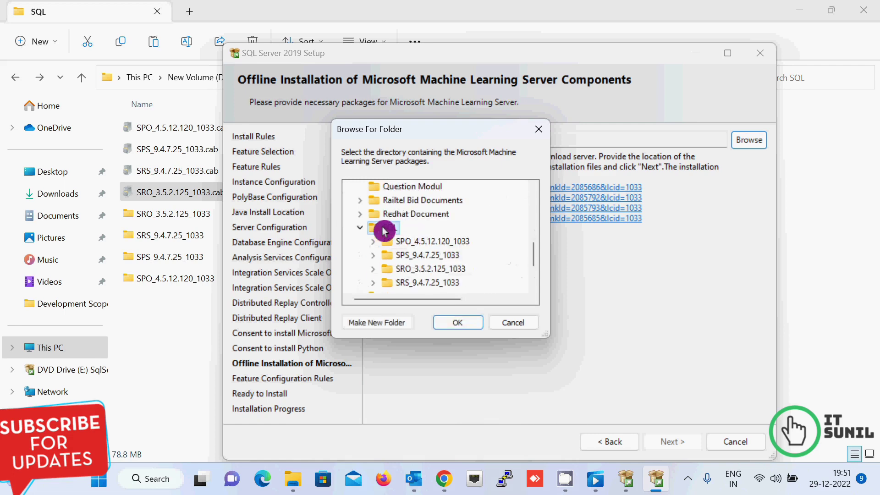
click(455, 326)
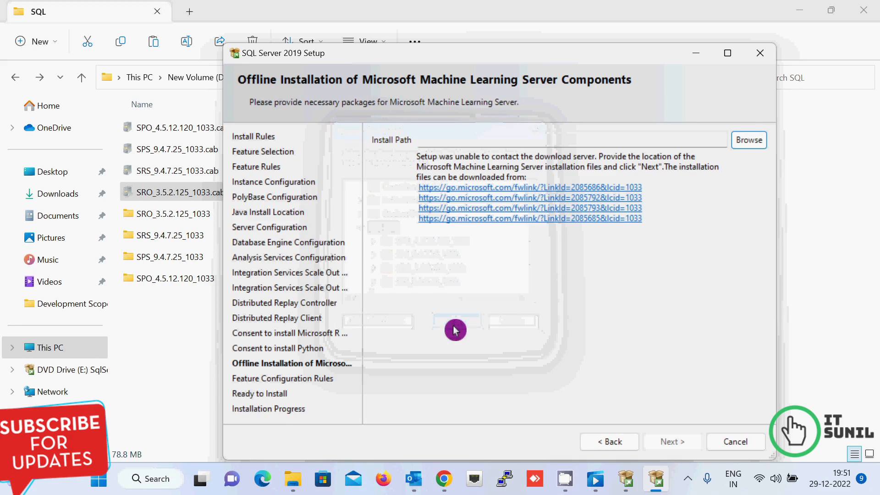